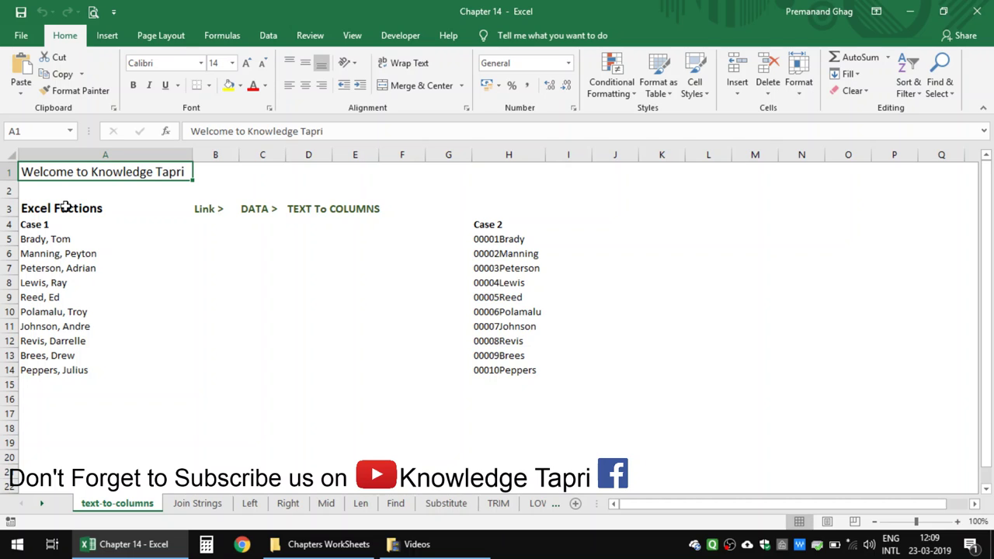
Browse the Case 1 'Last, First' names in column A and the Case 2 codes in column H.
{"action": "left_click", "coordinate": [59, 237]}
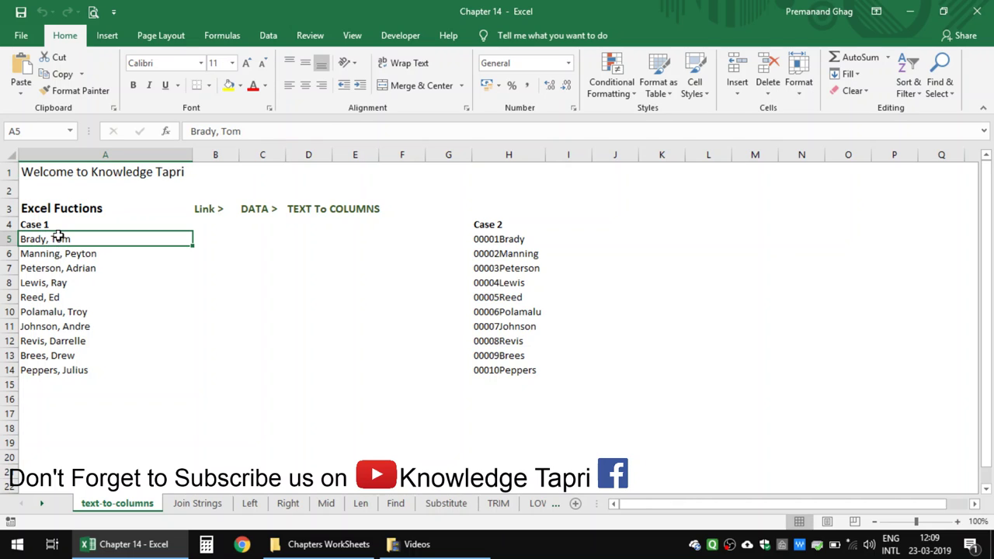
{"action": "key", "text": "Down"}
{"action": "key", "text": "Down"}
{"action": "key", "text": "Down"}
{"action": "key", "text": "Down"}
{"action": "key", "text": "ctrl+Right"}
{"action": "key", "text": "Up"}
{"action": "key", "text": "Up"}
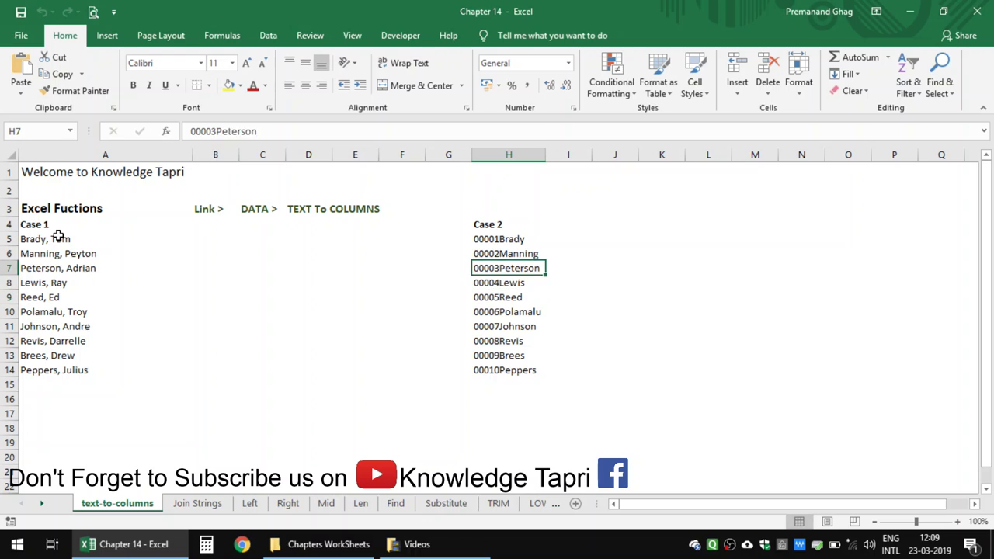
{"action": "key", "text": "Up"}
{"action": "key", "text": "Up"}
{"action": "key", "text": "Down"}
{"action": "key", "text": "Down"}
{"action": "key", "text": "Down"}
{"action": "key", "text": "Down"}
{"action": "key", "text": "Down"}
{"action": "key", "text": "Down"}
{"action": "key", "text": "Down"}
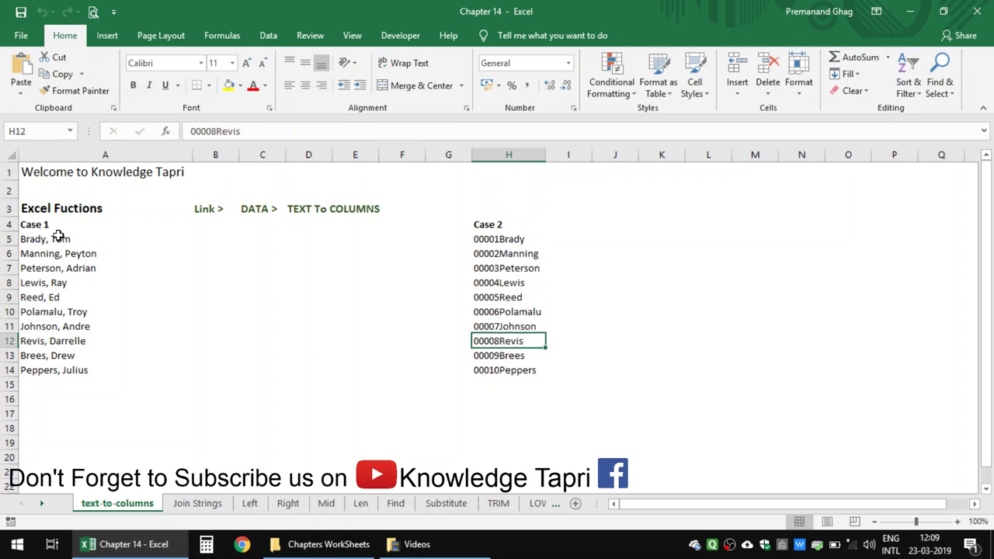
{"action": "key", "text": "Down"}
{"action": "key", "text": "Down"}
{"action": "key", "text": "Up"}
{"action": "key", "text": "ctrl+Up"}
{"action": "key", "text": "Down"}
{"action": "key", "text": "ctrl+Left"}
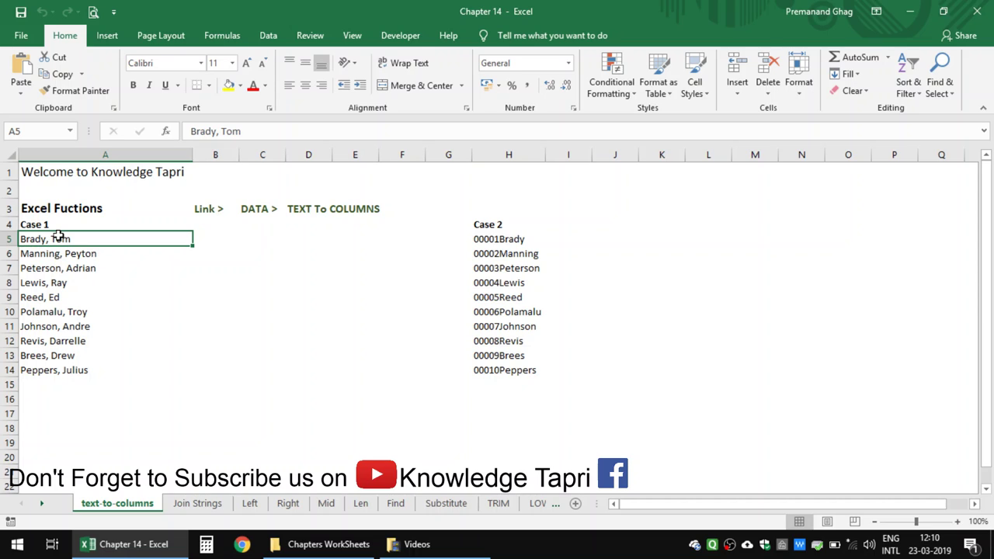
{"action": "left_click", "coordinate": [127, 194]}
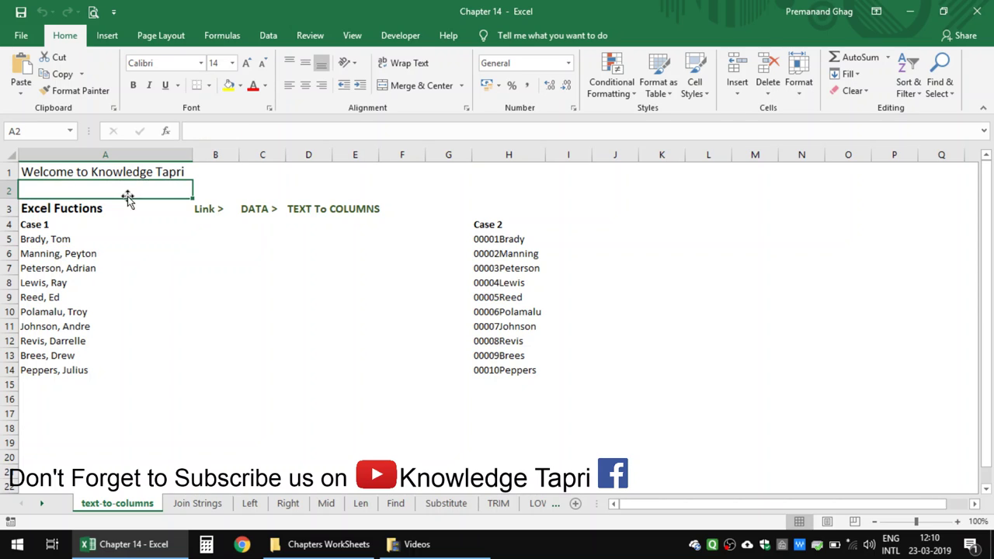
{"action": "left_click", "coordinate": [55, 249]}
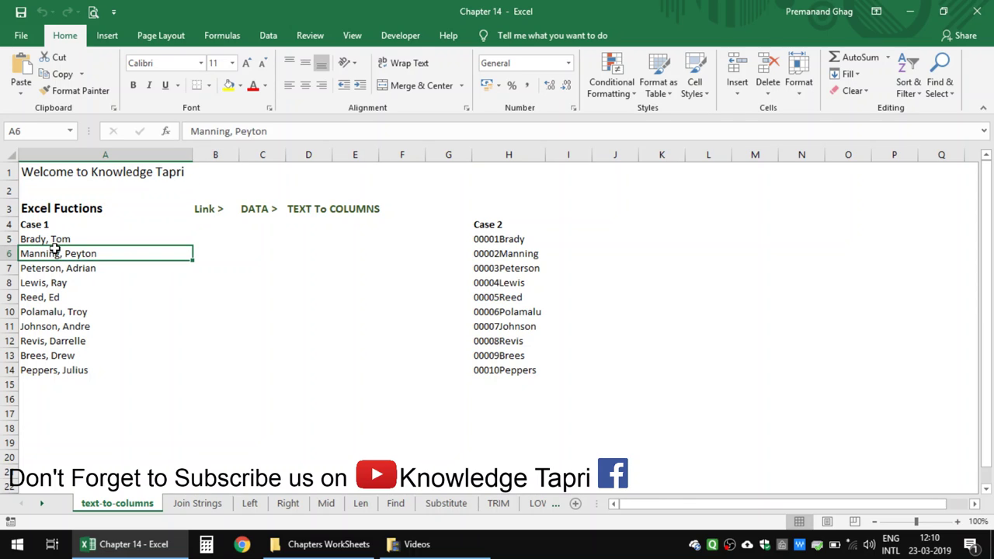
Select the entire column A holding the Case 1 names.
{"action": "left_click", "coordinate": [68, 153]}
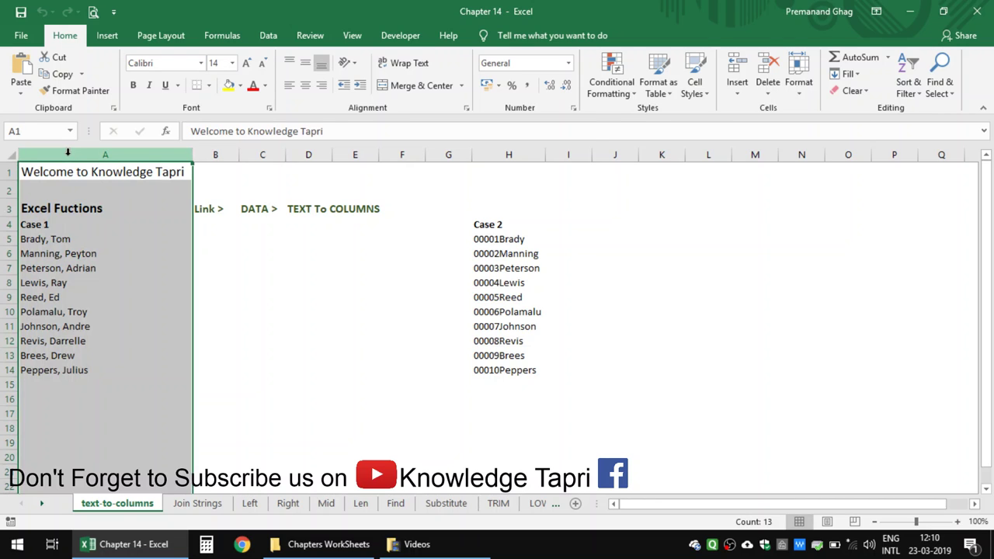
{"action": "left_click", "coordinate": [51, 223]}
{"action": "left_click", "coordinate": [49, 217]}
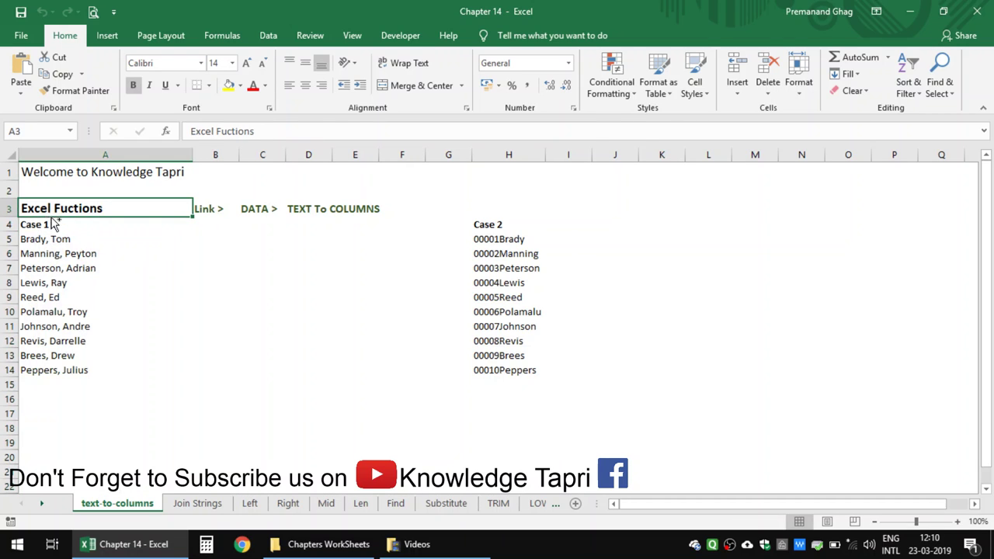
{"action": "key", "text": "ctrl+shift+Down"}
{"action": "left_click", "coordinate": [49, 221]}
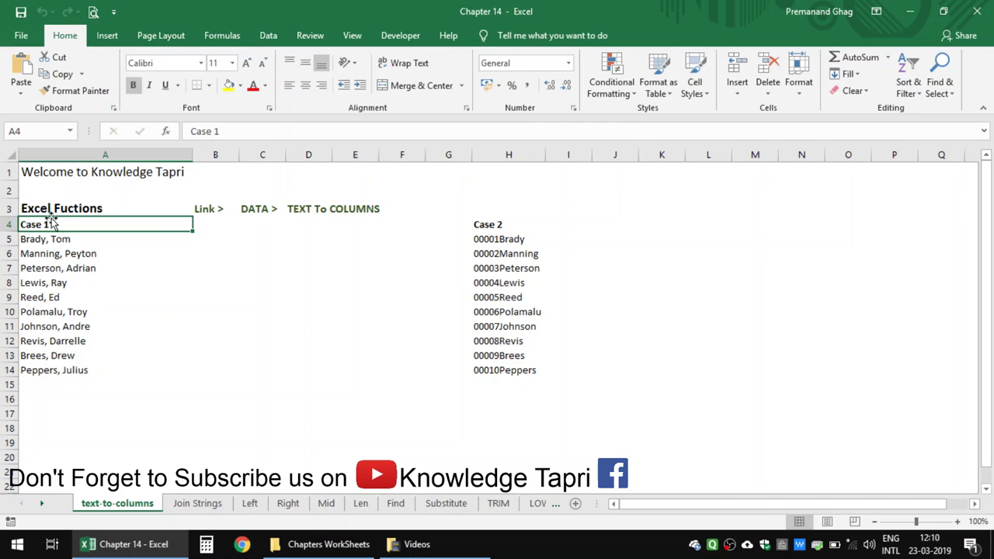
{"action": "key", "text": "ctrl+space"}
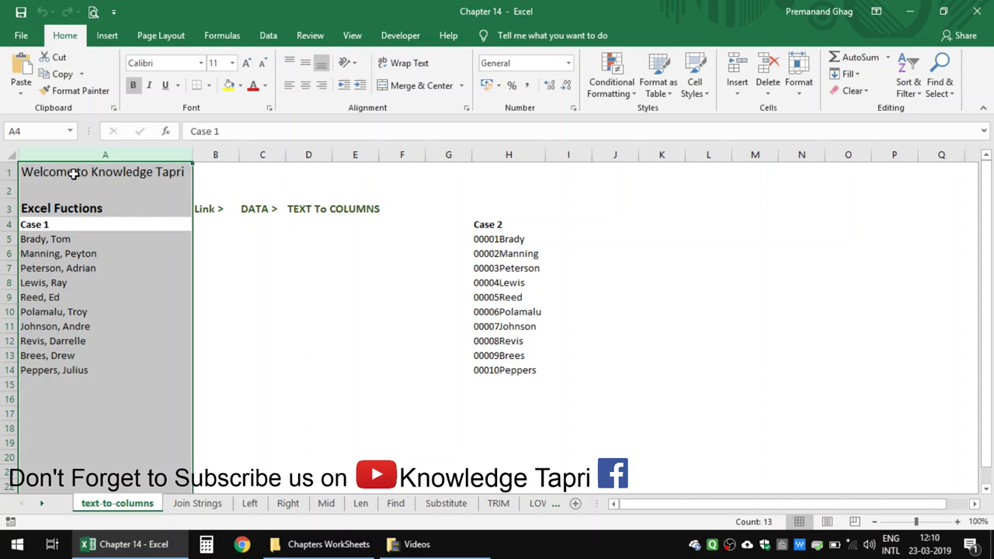
Launch Data > Text to Columns on column A, keep Delimited, and advance to step 2.
{"action": "left_click", "coordinate": [274, 44]}
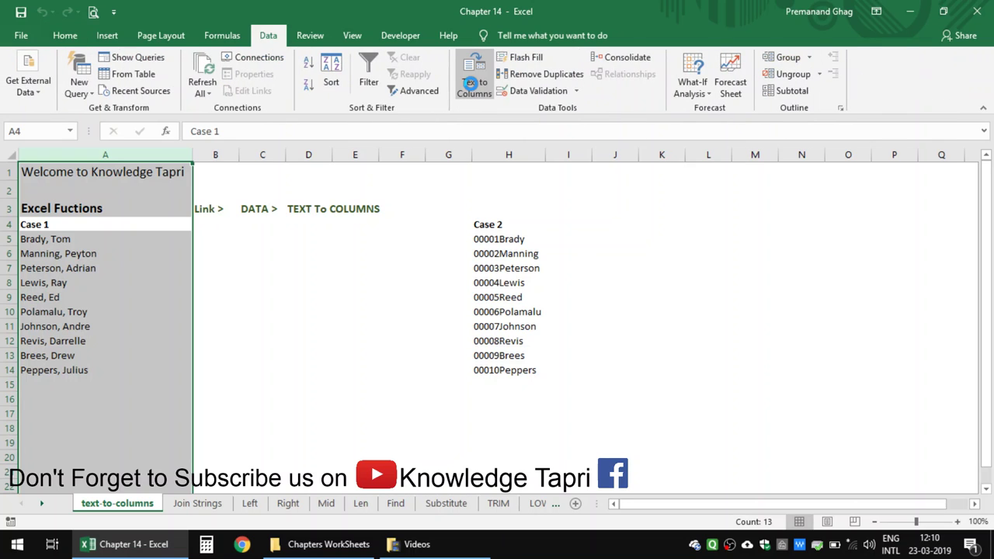
{"action": "left_click", "coordinate": [472, 84]}
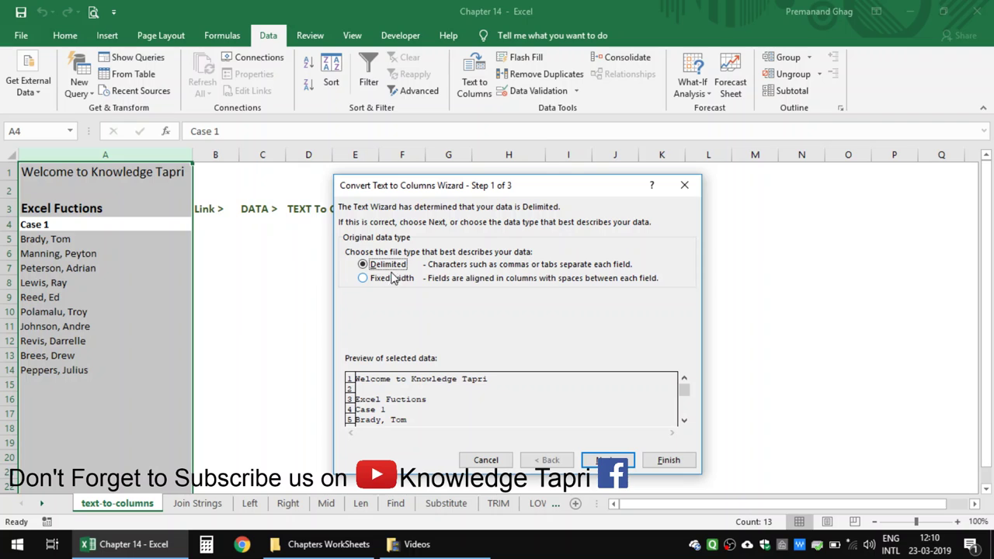
{"action": "left_click", "coordinate": [598, 461]}
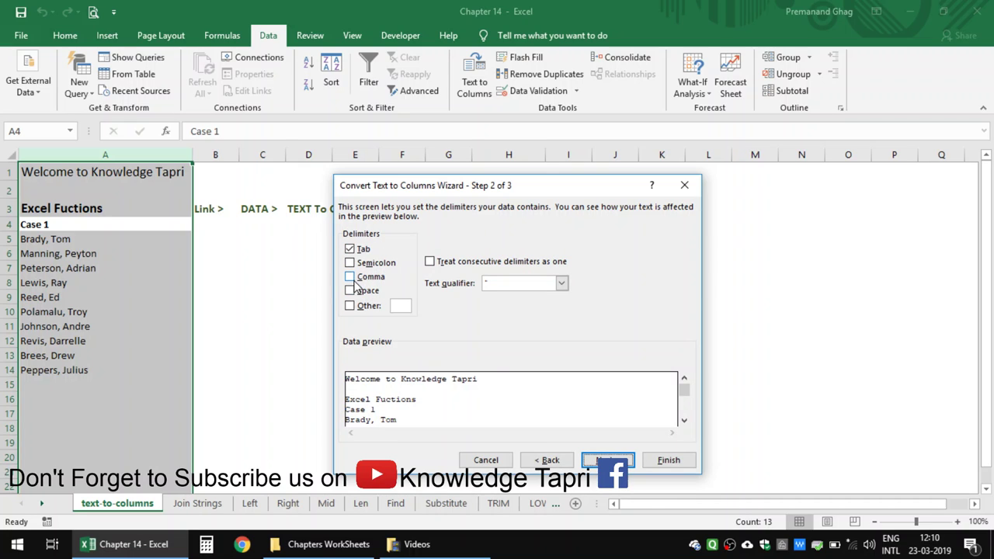
Use Other with a comma as the delimiter, check the preview, and advance to step 3.
{"action": "left_click", "coordinate": [361, 309]}
{"action": "type", "text": ","}
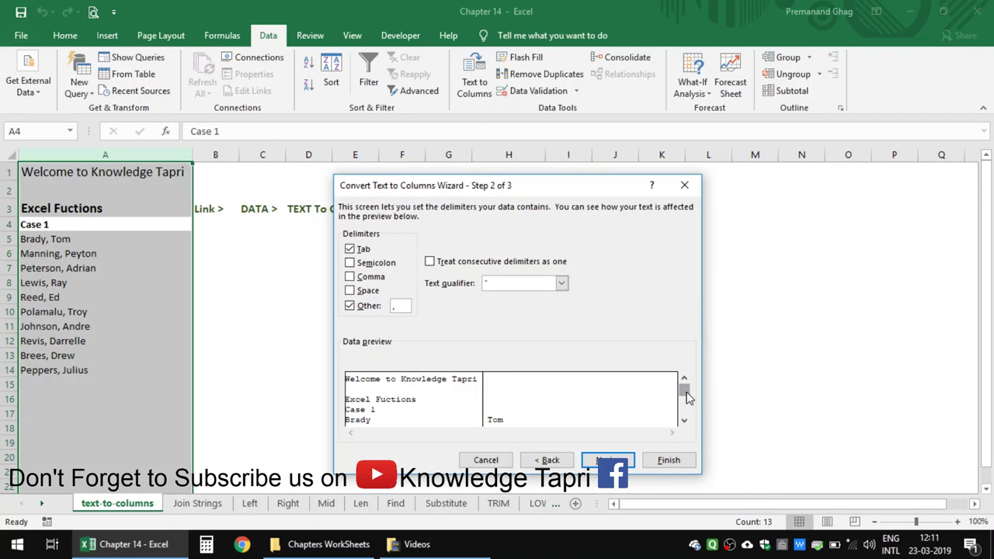
{"action": "left_click_drag", "start_coordinate": [685, 389], "coordinate": [694, 440]}
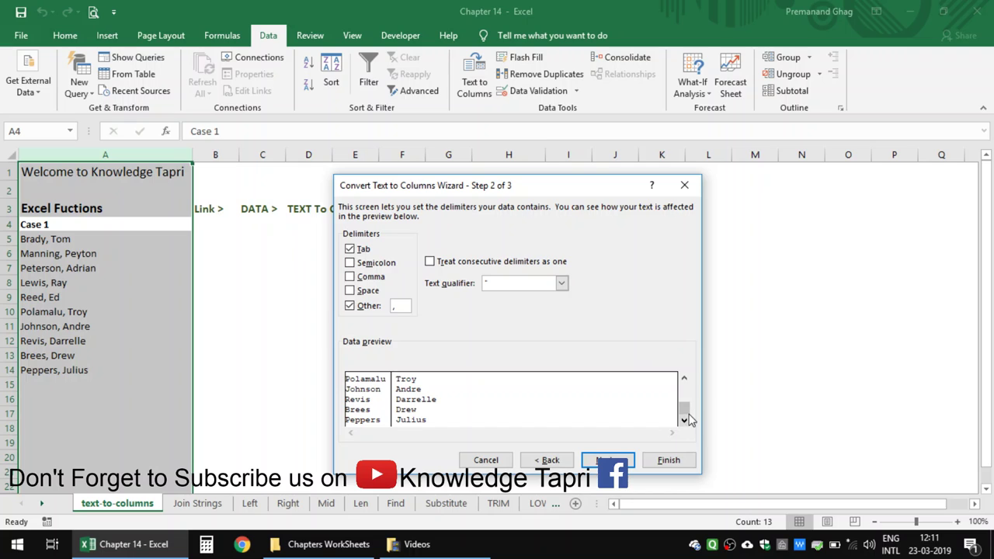
{"action": "left_click_drag", "start_coordinate": [684, 407], "coordinate": [684, 376]}
{"action": "left_click", "coordinate": [603, 460]}
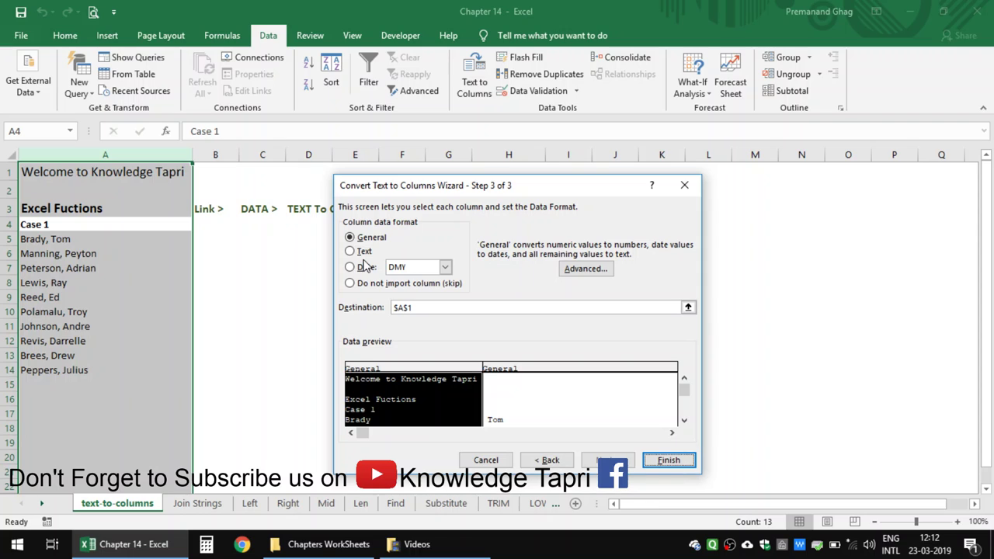
Set both split name columns to Text, finish, and confirm replacing the existing data.
{"action": "left_click", "coordinate": [445, 267]}
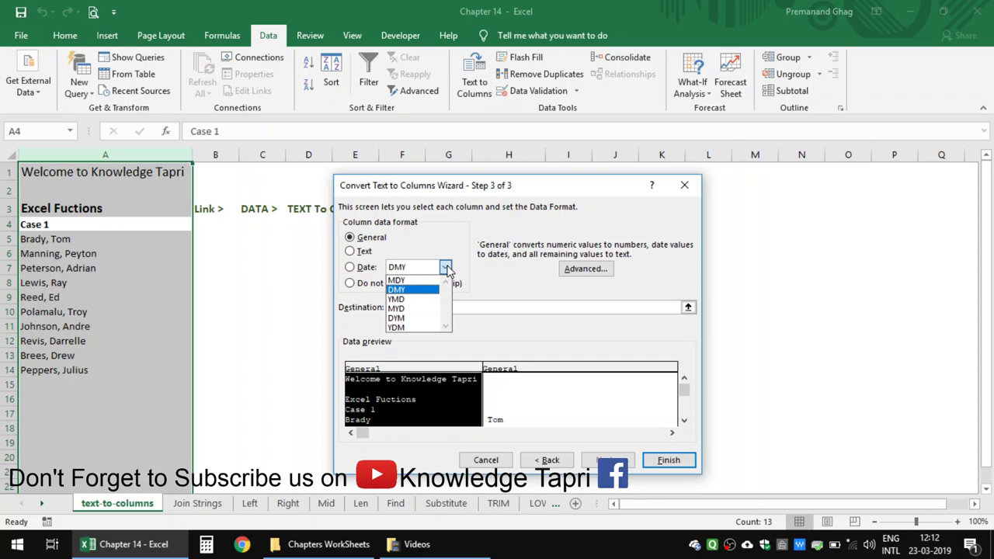
{"action": "left_click", "coordinate": [413, 224]}
{"action": "left_click", "coordinate": [355, 254]}
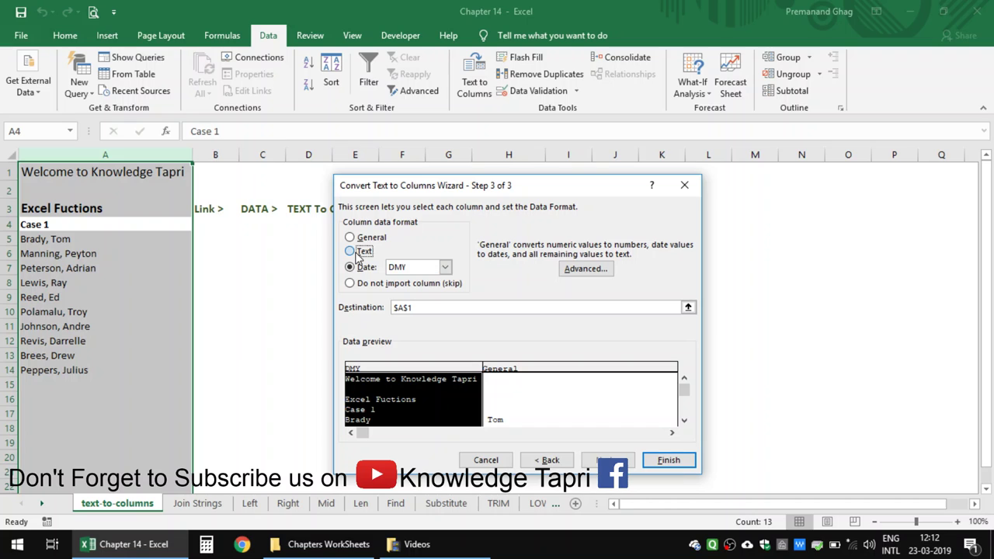
{"action": "left_click", "coordinate": [523, 405]}
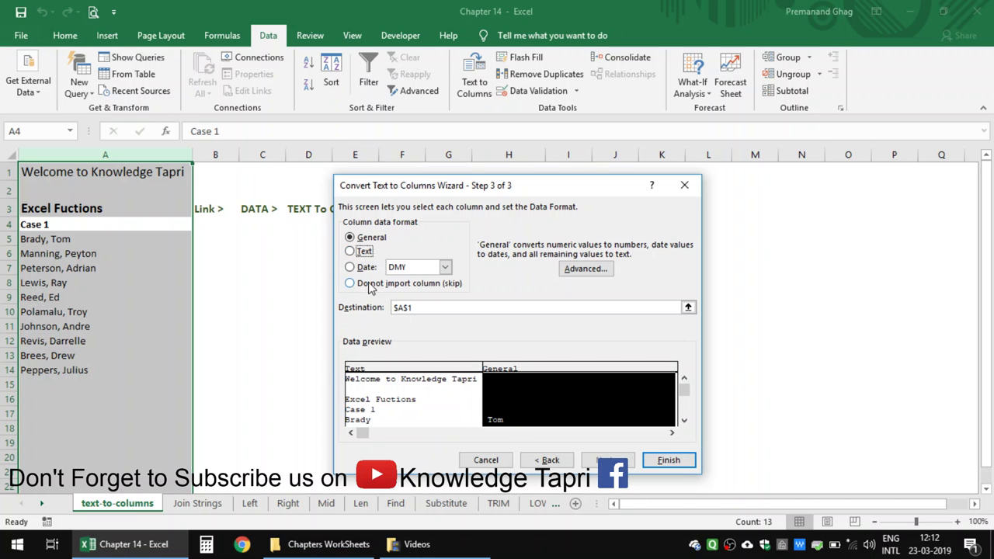
{"action": "left_click", "coordinate": [350, 251]}
{"action": "left_click", "coordinate": [668, 461]}
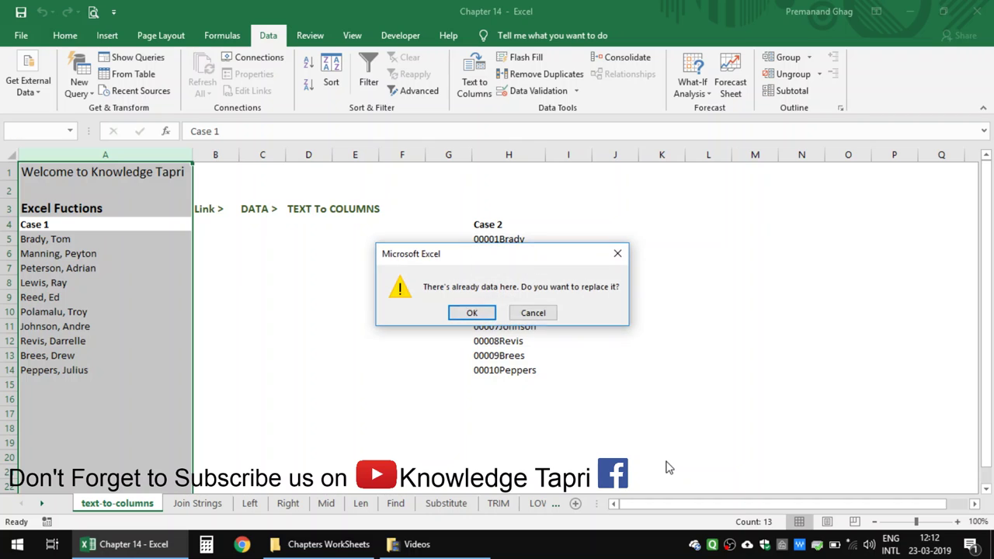
{"action": "left_click", "coordinate": [473, 313]}
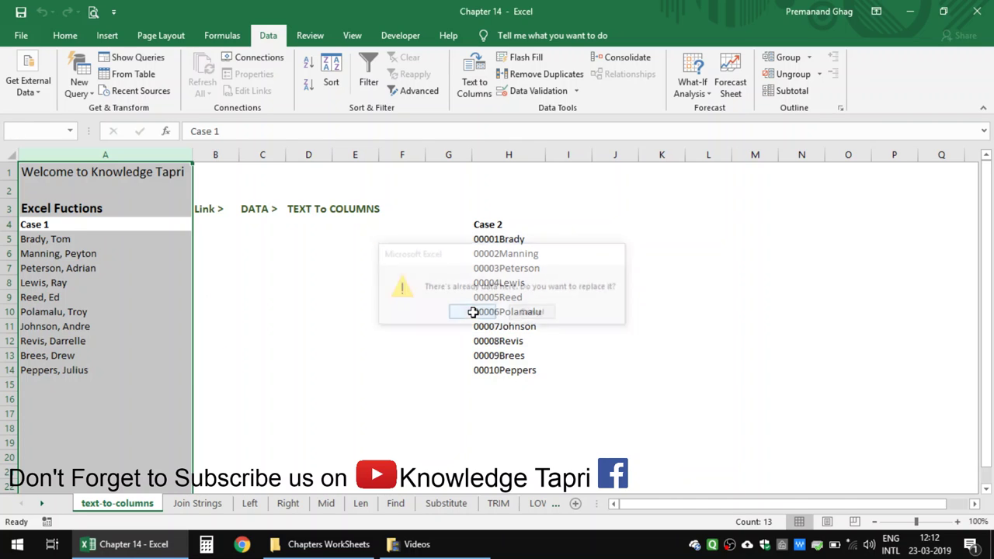
{"action": "left_click", "coordinate": [196, 212]}
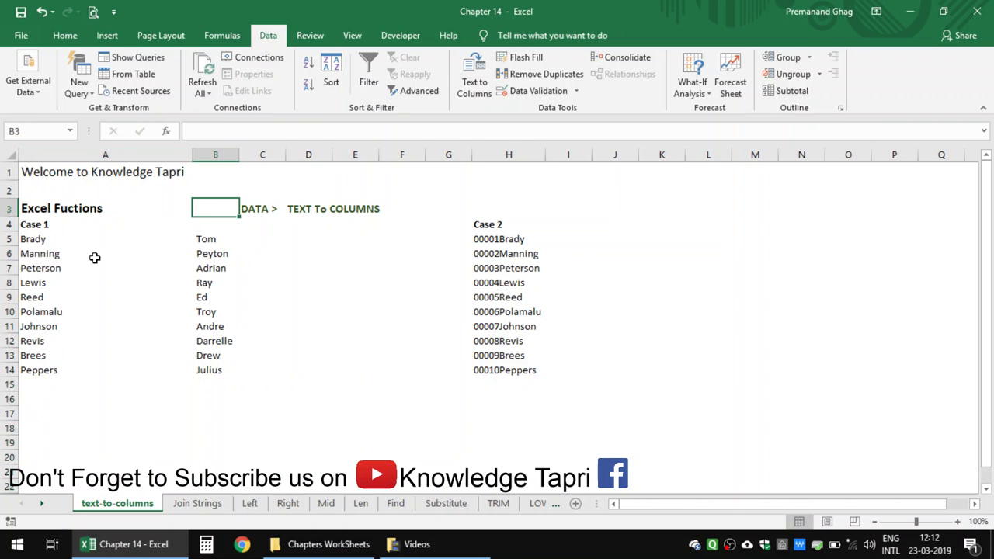
{"action": "left_click", "coordinate": [67, 251]}
{"action": "key", "text": "Up"}
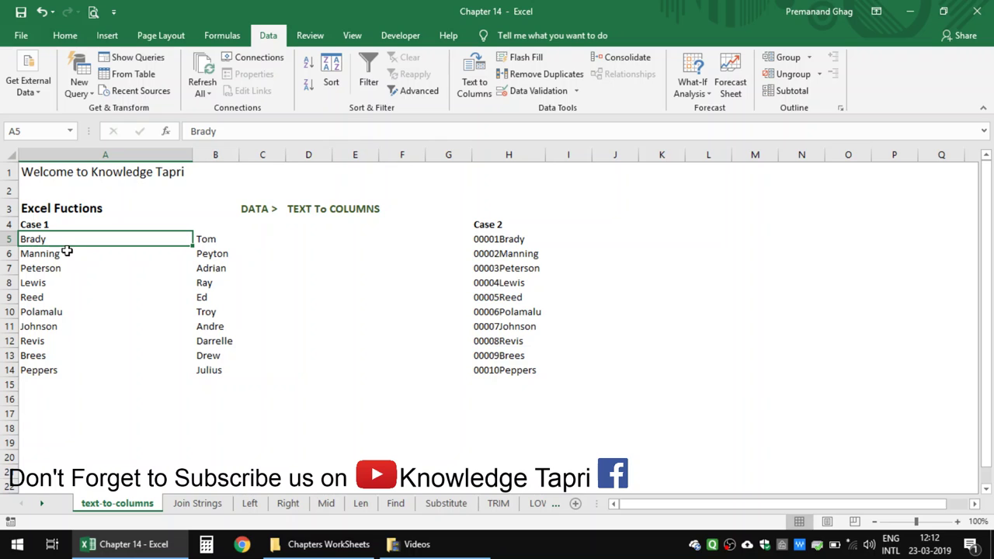
{"action": "key", "text": "Right"}
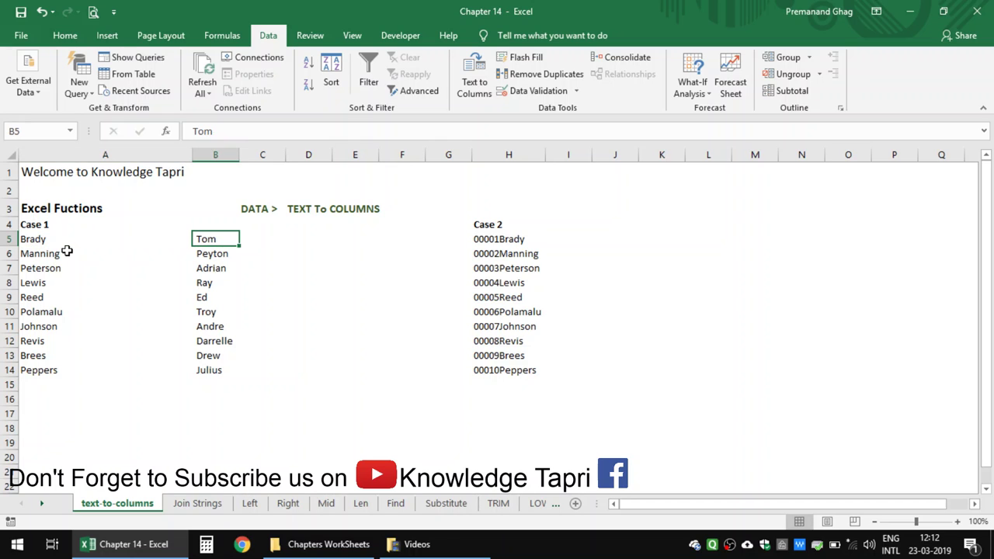
{"action": "key", "text": "ctrl+z"}
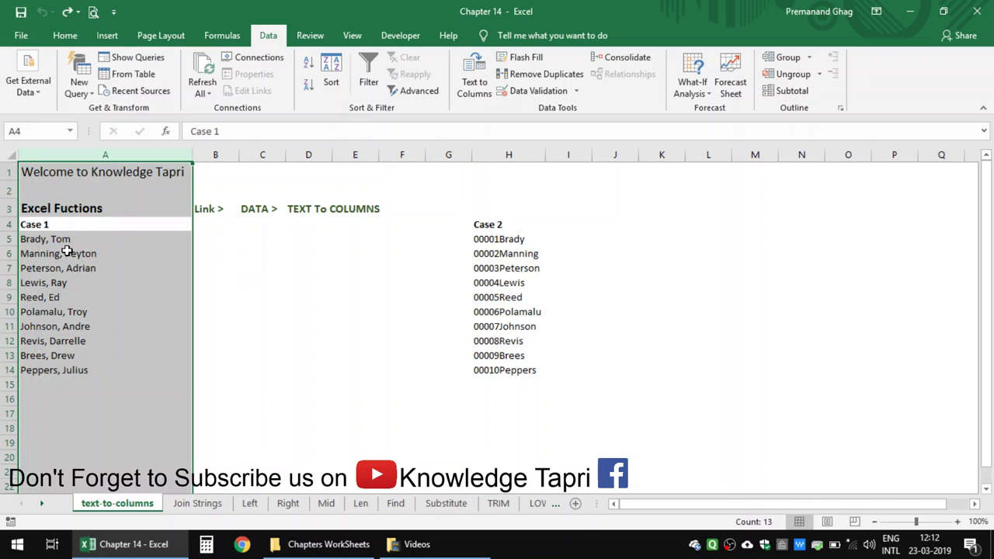
{"action": "key", "text": "Down"}
{"action": "key", "text": "Down"}
{"action": "key", "text": "Down"}
{"action": "key", "text": "Down"}
{"action": "key", "text": "Down"}
{"action": "key", "text": "Down"}
{"action": "key", "text": "Down"}
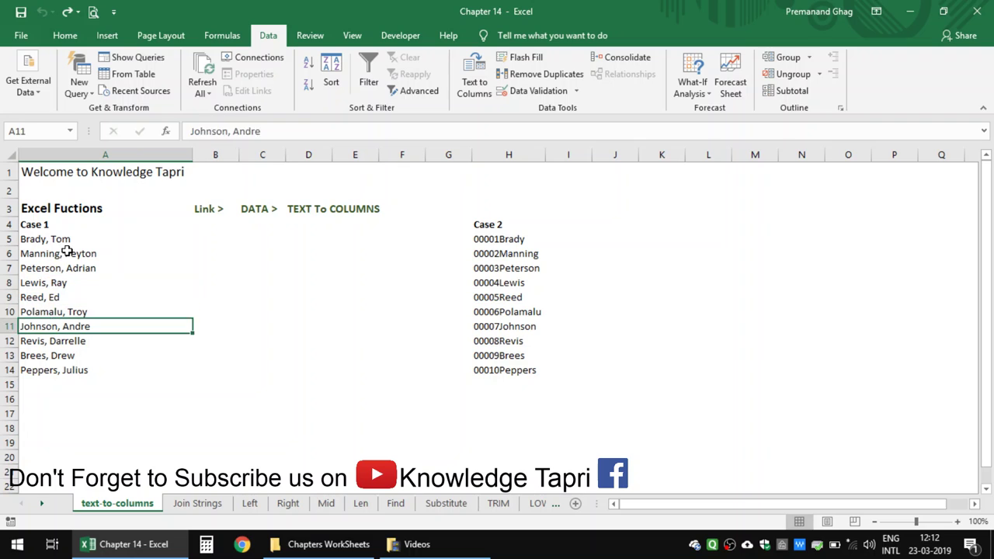
{"action": "key", "text": "Down"}
{"action": "key", "text": "Down"}
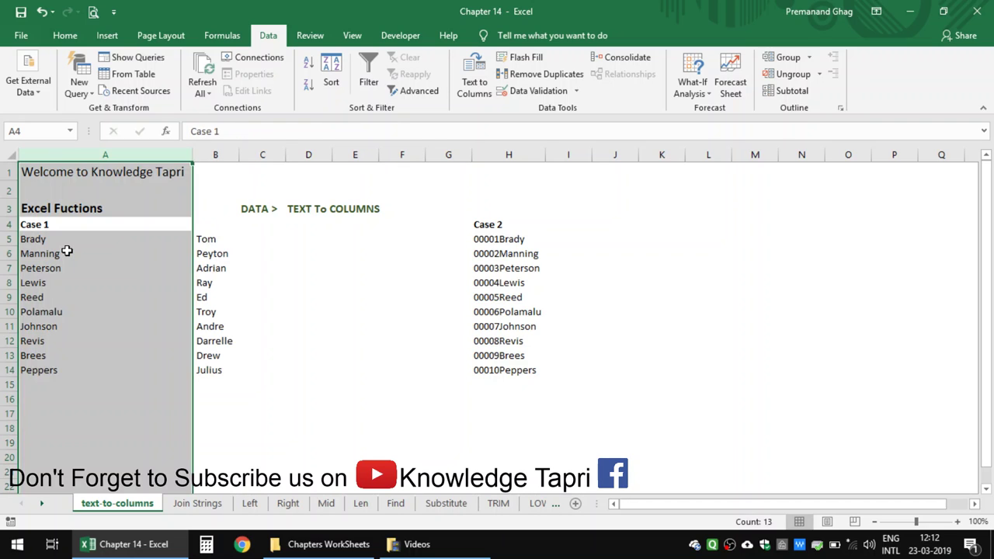
{"action": "key", "text": "Right"}
{"action": "key", "text": "Down"}
{"action": "key", "text": "Down"}
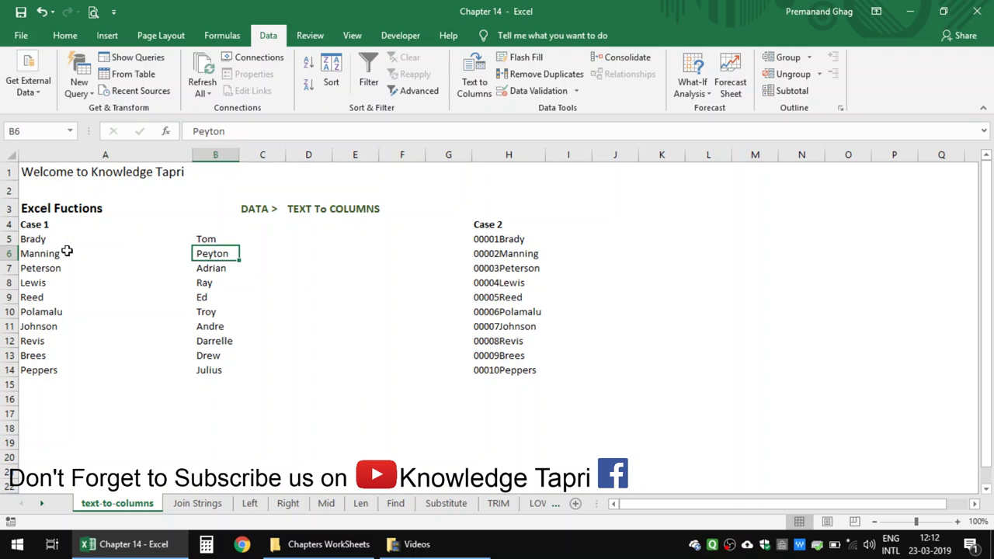
{"action": "key", "text": "Down"}
{"action": "key", "text": "Down"}
{"action": "key", "text": "Down"}
{"action": "key", "text": "Down"}
{"action": "key", "text": "Down"}
{"action": "key", "text": "Down"}
{"action": "key", "text": "Down"}
{"action": "key", "text": "Down"}
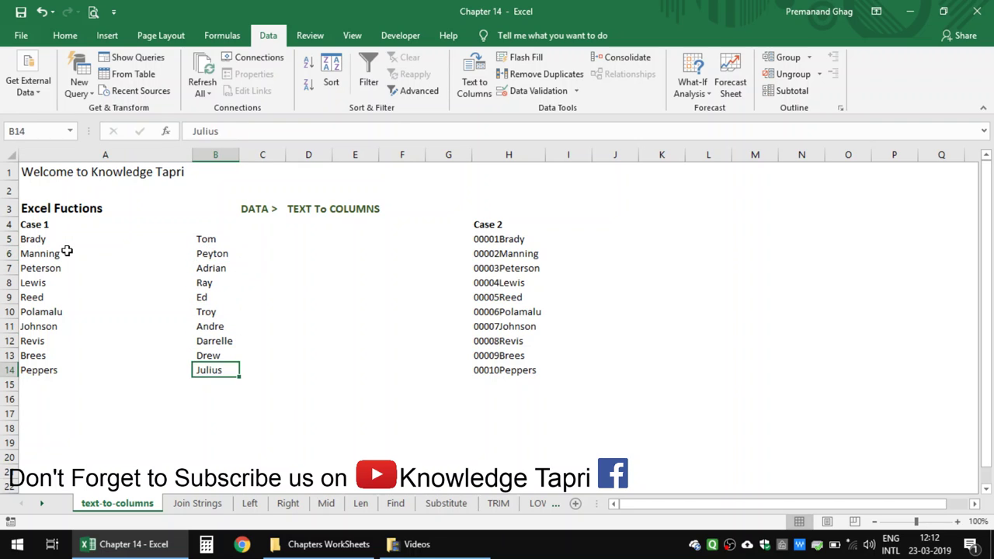
{"action": "key", "text": "Down"}
{"action": "key", "text": "Up"}
{"action": "key", "text": "ctrl+Up"}
{"action": "key", "text": "Down"}
Jump to the first combined code in H5 and select all of column H.
{"action": "key", "text": "Up"}
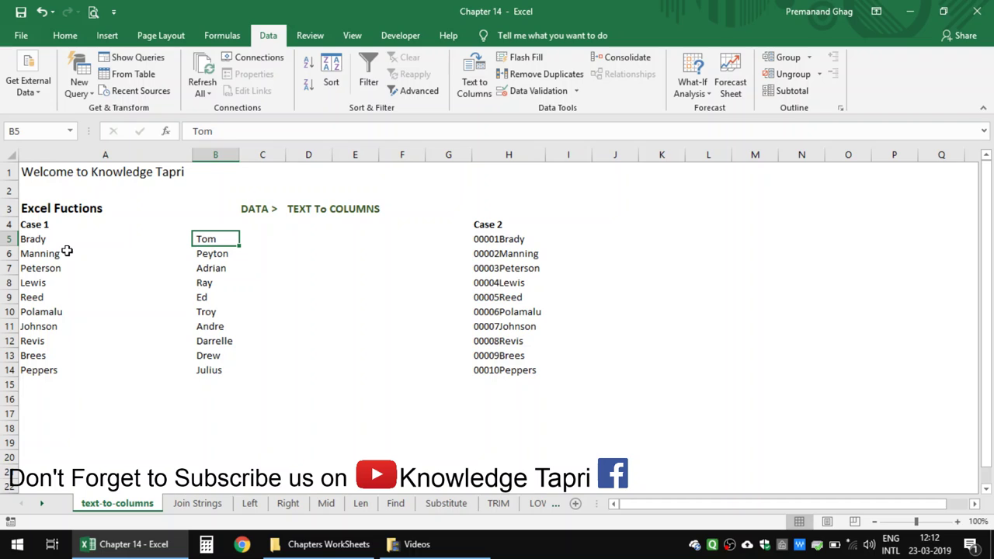
{"action": "key", "text": "ctrl+Right"}
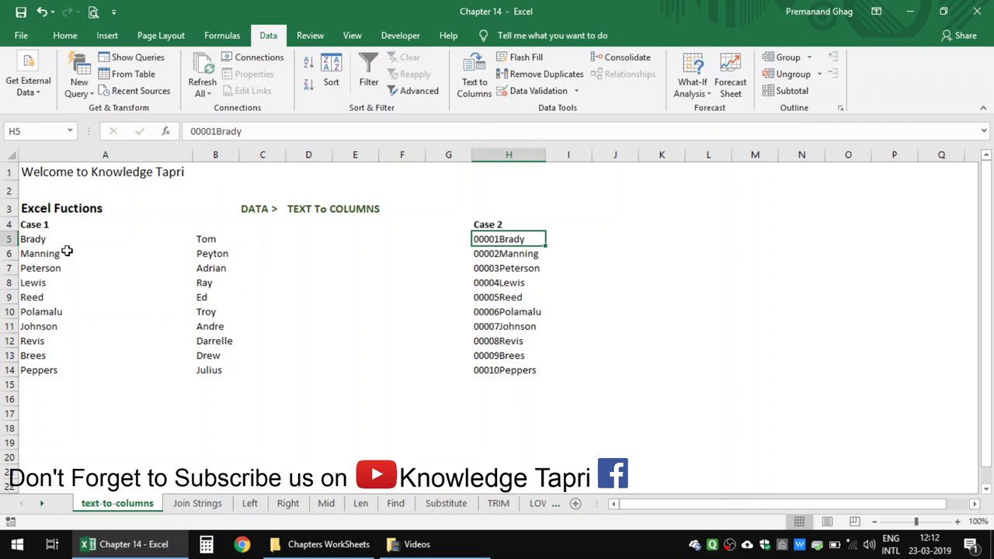
{"action": "key", "text": "ctrl+space"}
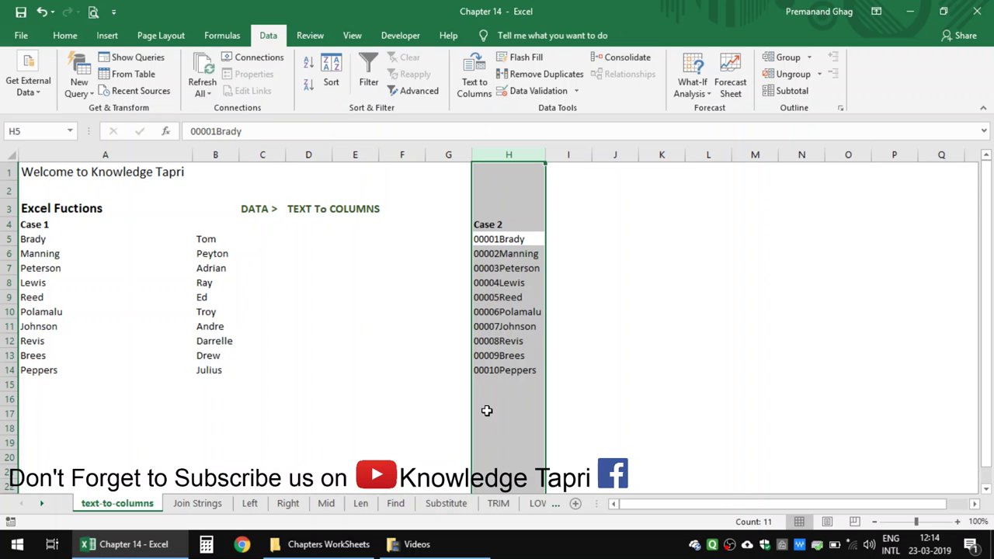
Run Text to Columns on column H as Fixed width with a break after 00001.
{"action": "left_click", "coordinate": [505, 254]}
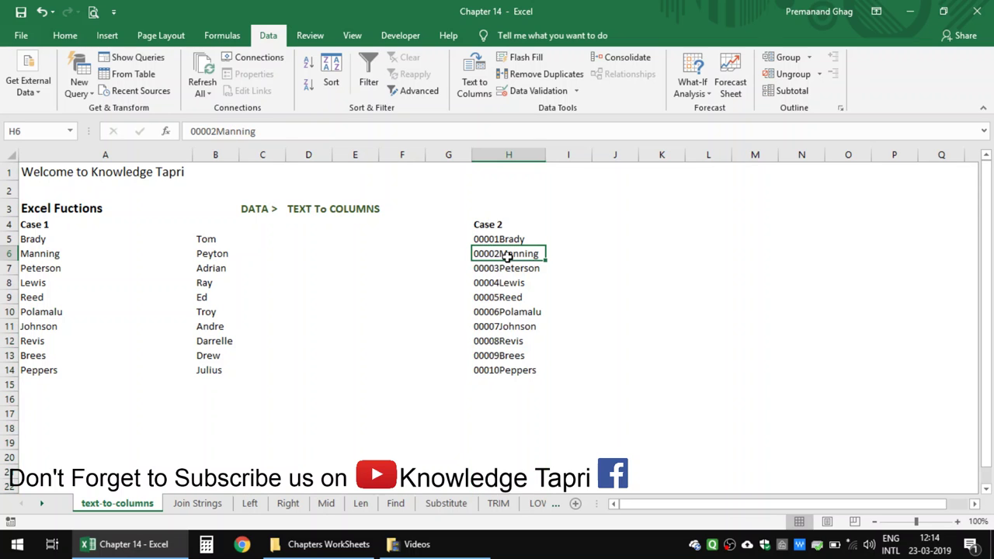
{"action": "left_click", "coordinate": [506, 155]}
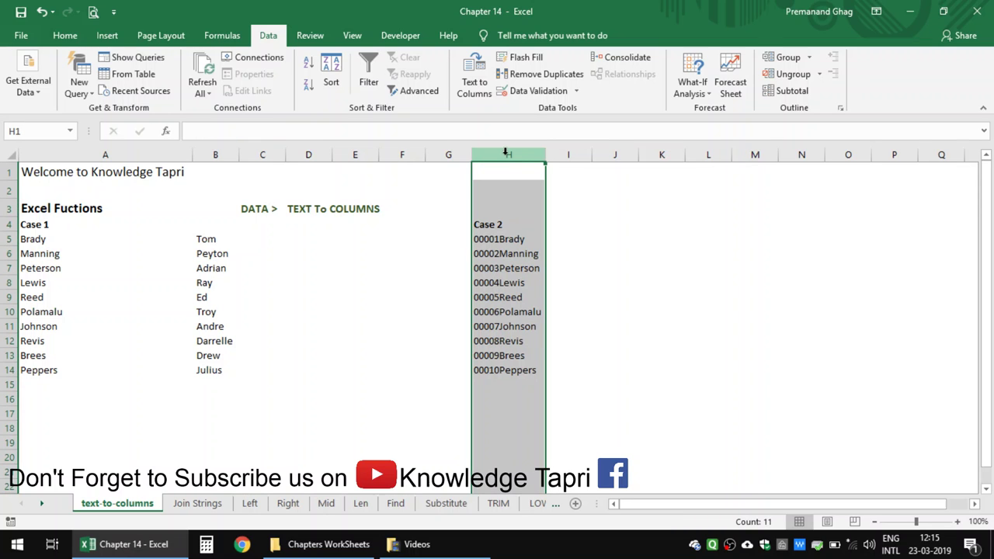
{"action": "left_click", "coordinate": [489, 78]}
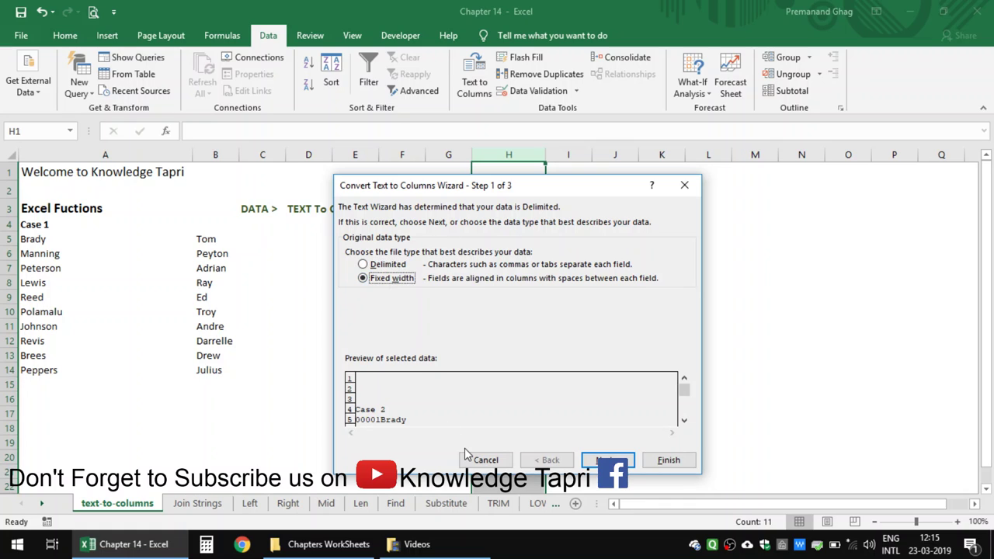
{"action": "left_click", "coordinate": [608, 460]}
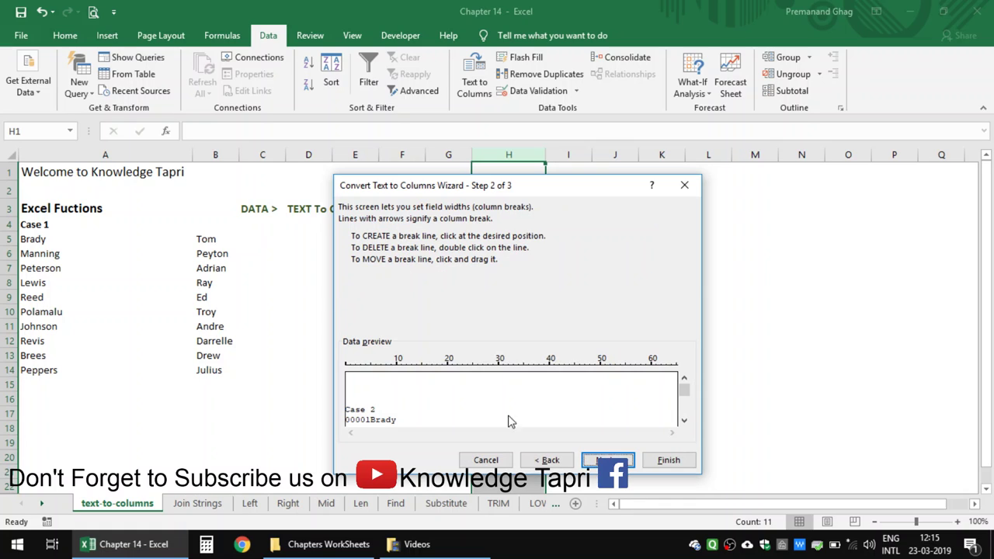
{"action": "left_click", "coordinate": [371, 426]}
{"action": "left_click_drag", "start_coordinate": [684, 391], "coordinate": [688, 420]}
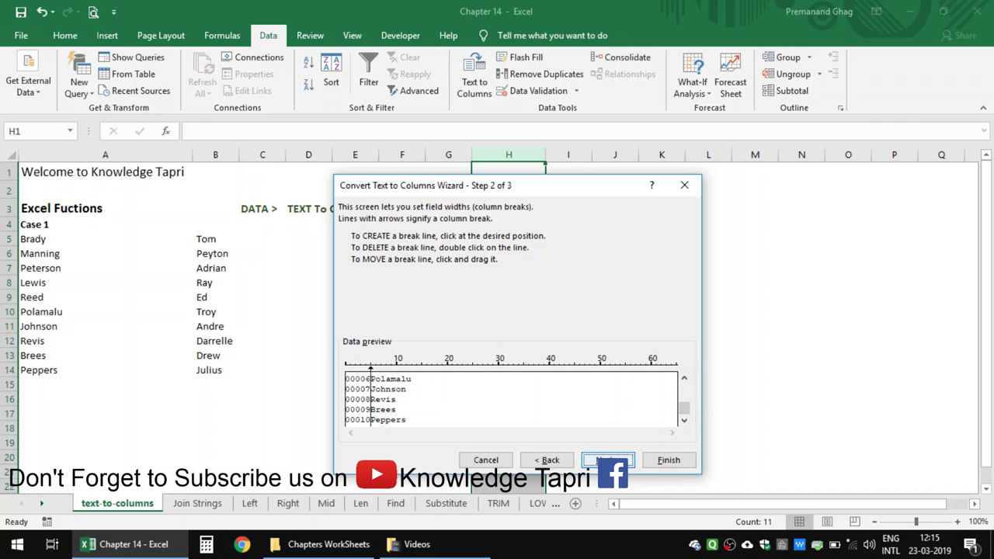
{"action": "left_click", "coordinate": [608, 460]}
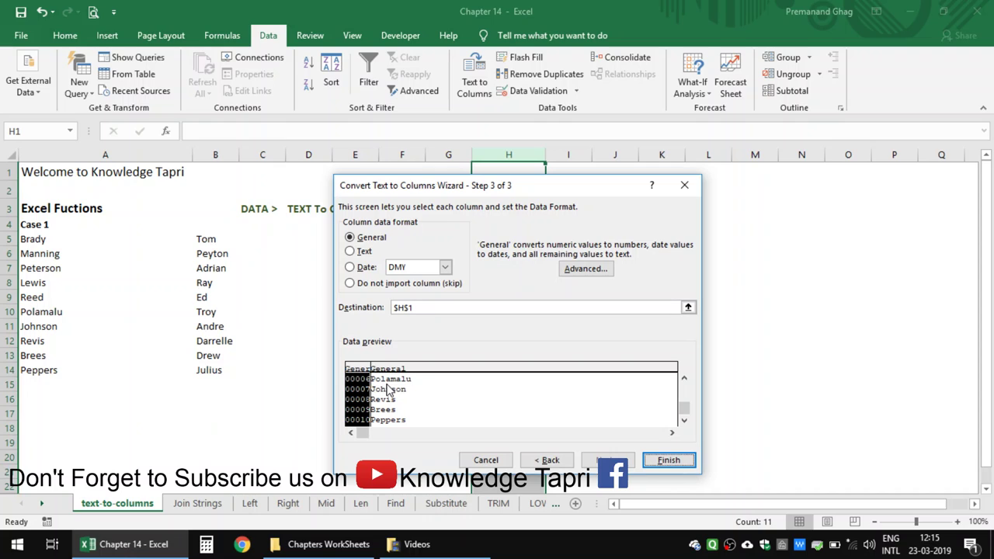
Set both the code and name preview columns to Text format and finish the split.
{"action": "left_click", "coordinate": [363, 252]}
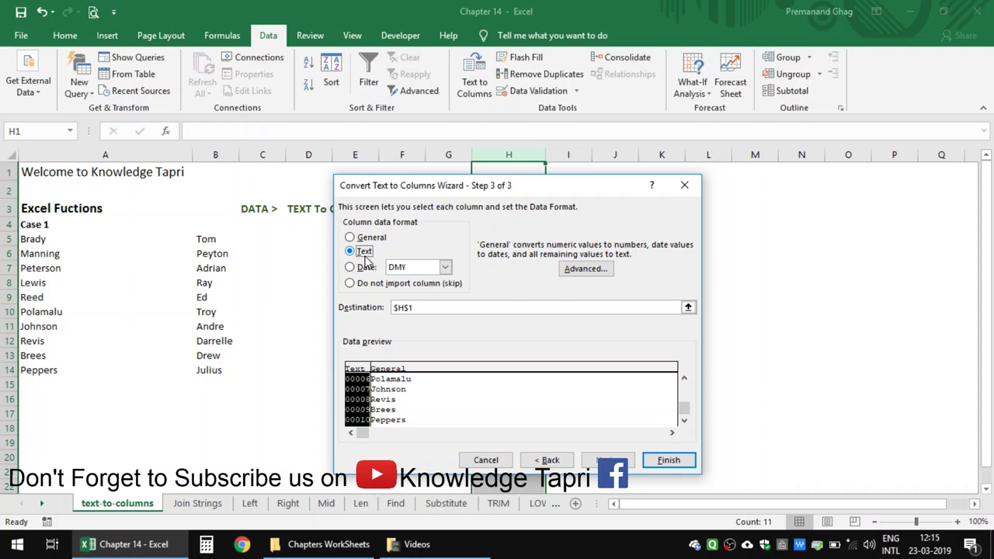
{"action": "left_click", "coordinate": [372, 239]}
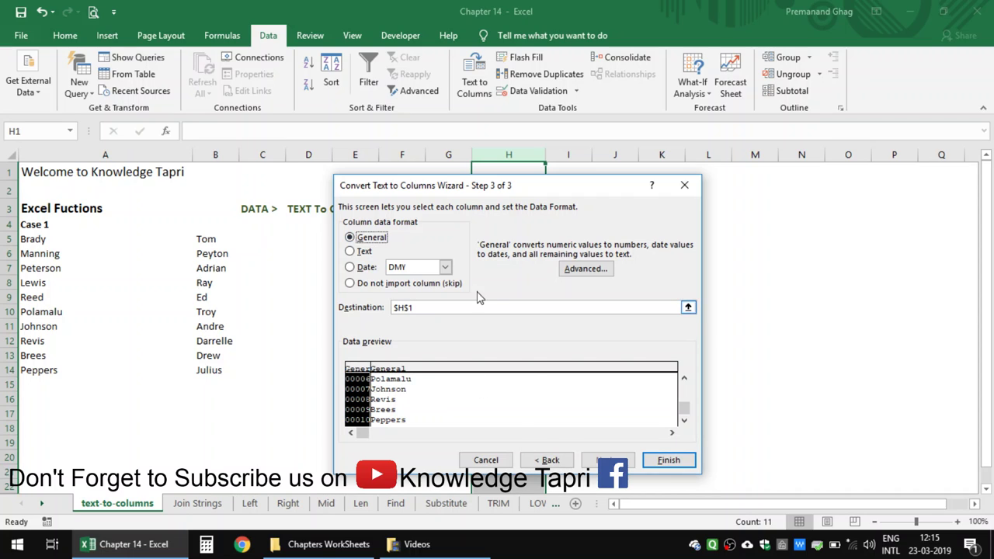
{"action": "left_click", "coordinate": [362, 252]}
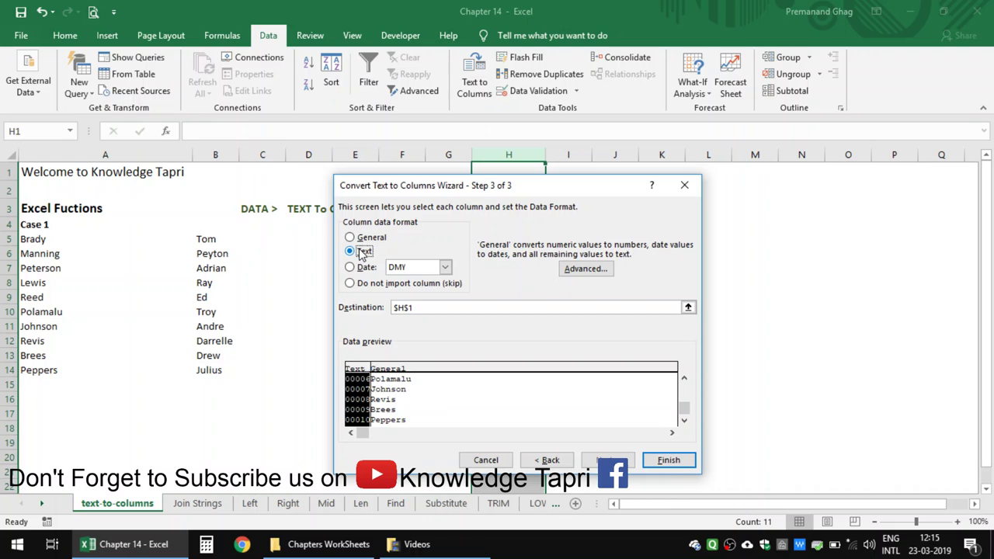
{"action": "left_click", "coordinate": [393, 408]}
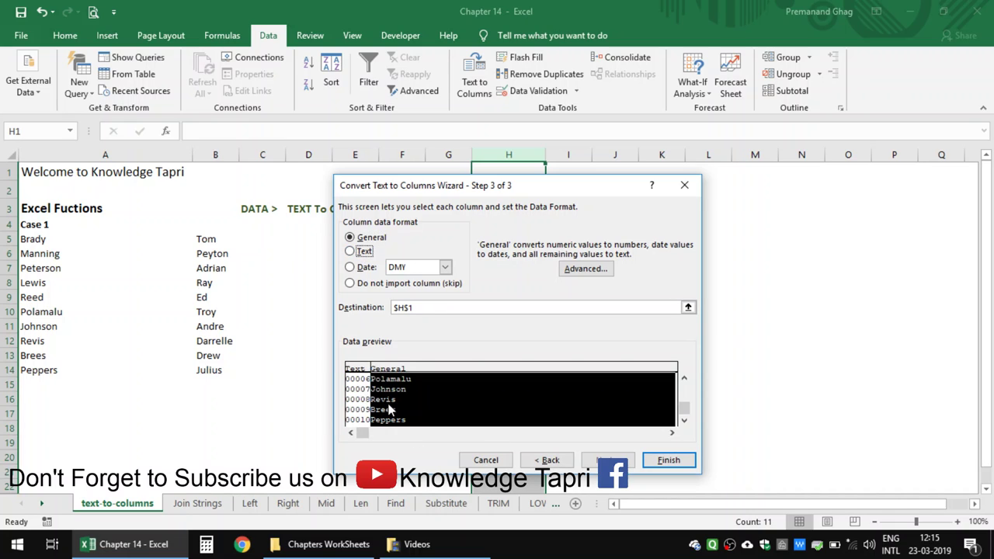
{"action": "left_click", "coordinate": [361, 252]}
{"action": "left_click", "coordinate": [673, 462]}
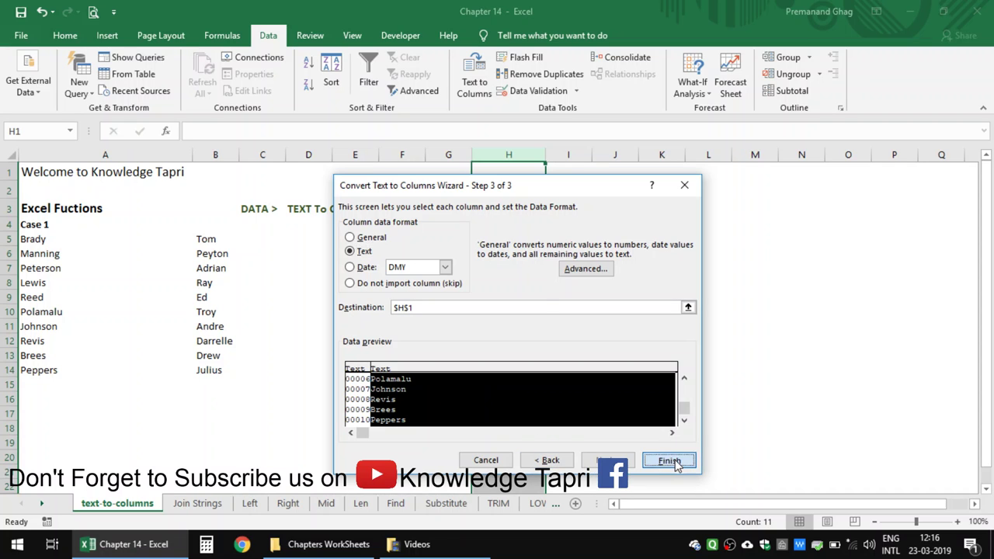
Check that codes 00001–00010 kept their leading zeros and names like Brady landed in column I.
{"action": "left_click", "coordinate": [498, 239]}
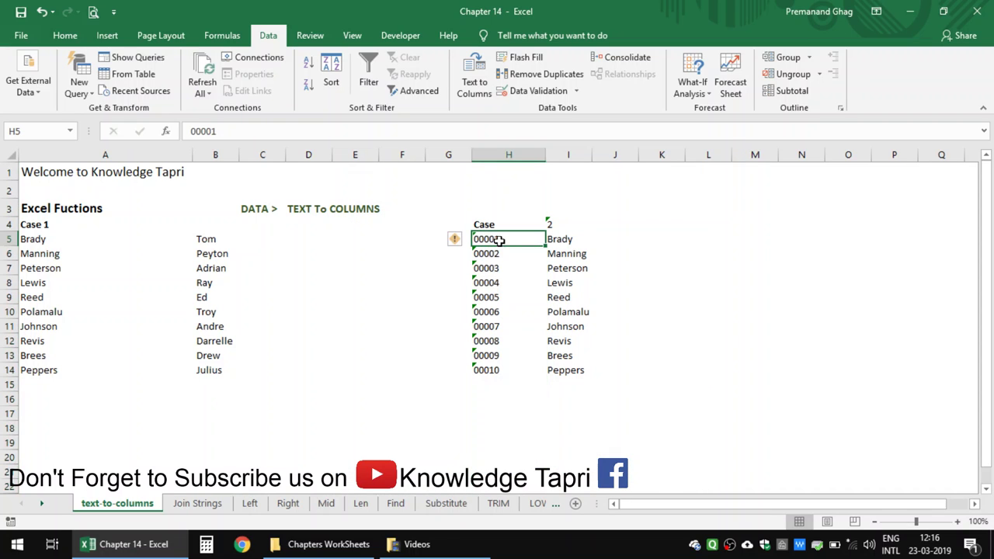
{"action": "left_click", "coordinate": [526, 311]}
{"action": "left_click", "coordinate": [511, 372]}
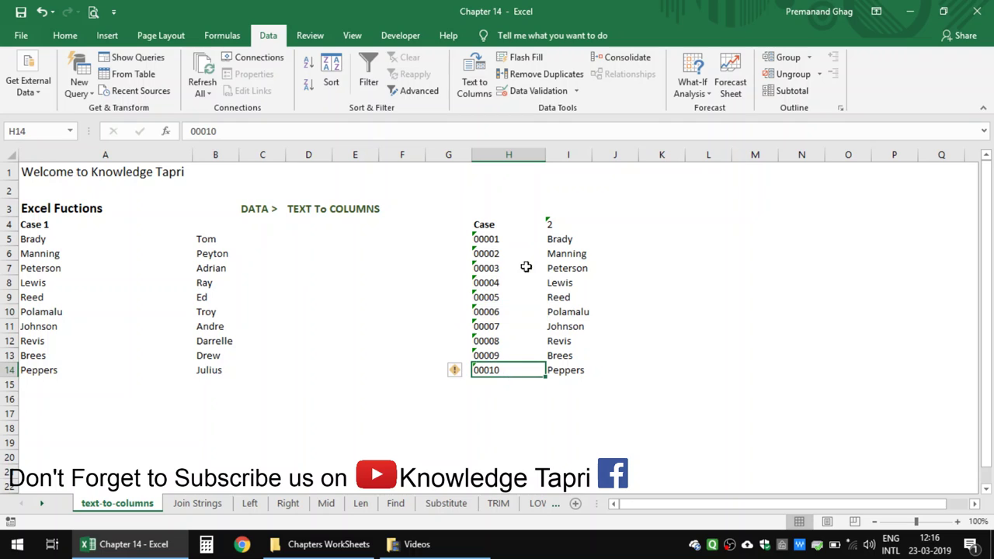
{"action": "left_click", "coordinate": [565, 236]}
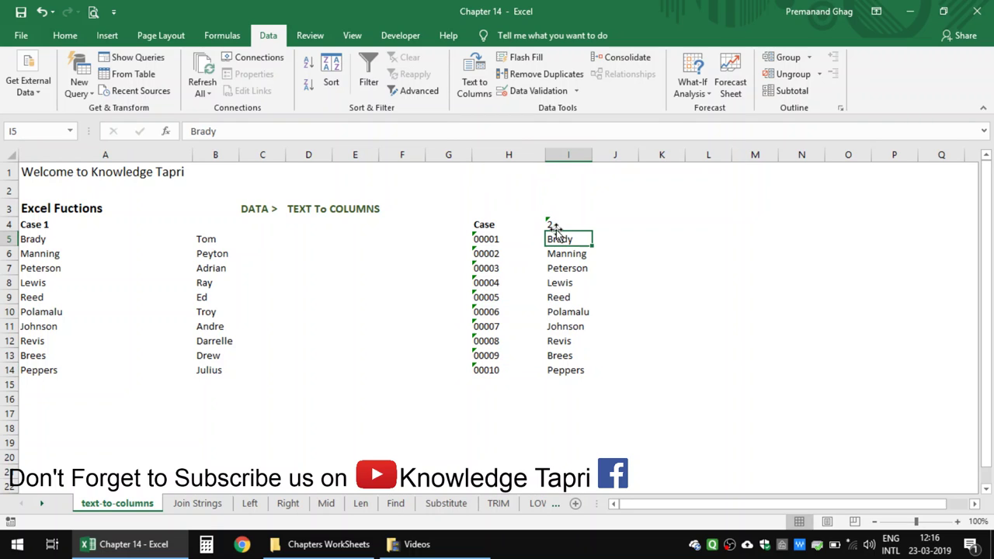
Move the stray 2 from I4 back into the H4 header, then undo the edits and the split.
{"action": "left_click", "coordinate": [555, 224]}
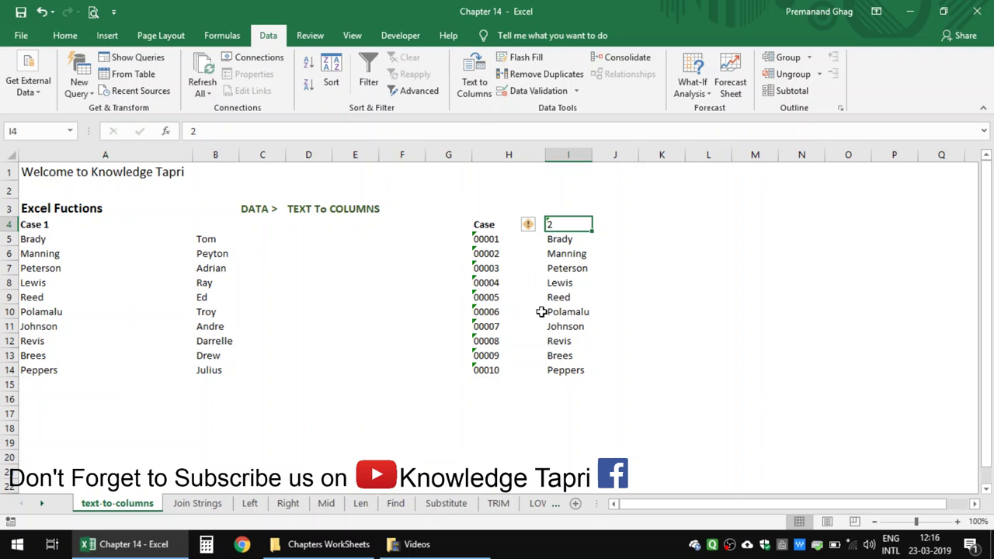
{"action": "key", "text": "F2"}
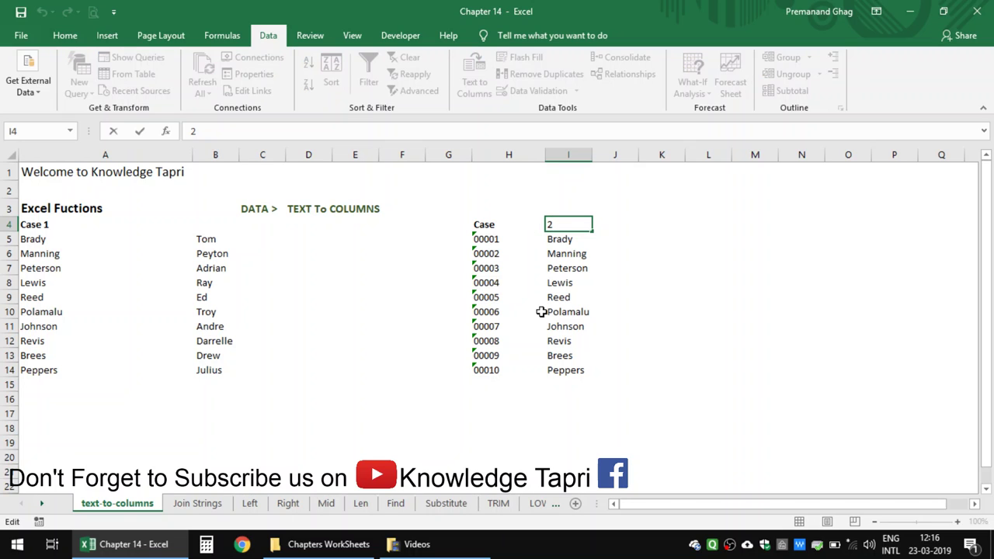
{"action": "key", "text": "Home"}
{"action": "key", "text": "Delete"}
{"action": "key", "text": "Tab"}
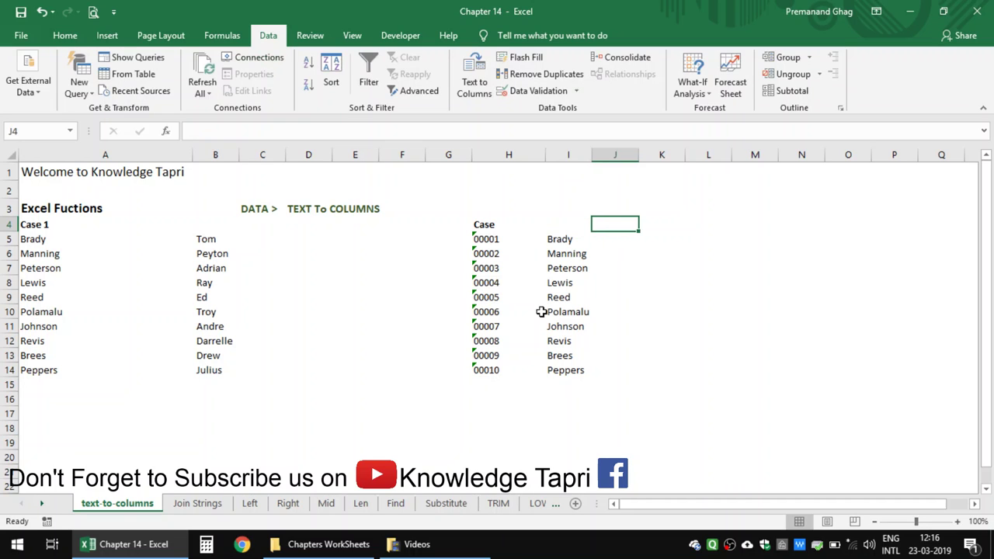
{"action": "key", "text": "Left"}
{"action": "key", "text": "Left"}
{"action": "key", "text": "F2"}
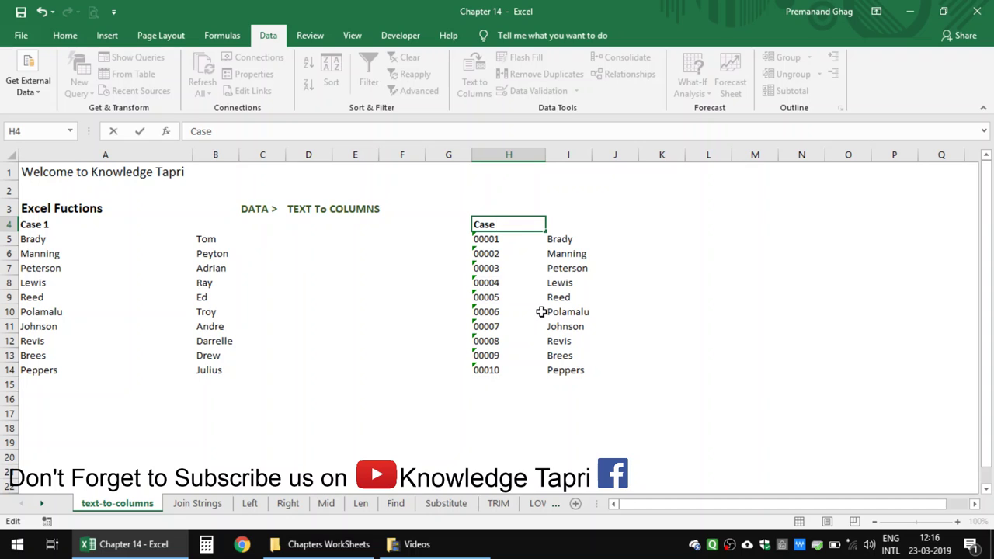
{"action": "type", "text": " 2"}
{"action": "key", "text": "Return"}
{"action": "key", "text": "Up"}
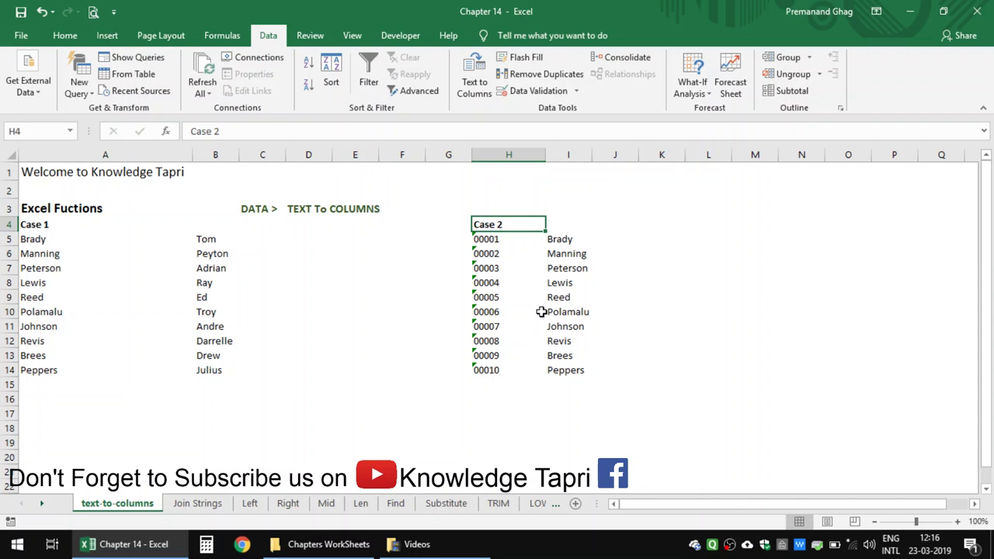
{"action": "key", "text": "ctrl+z"}
{"action": "key", "text": "ctrl+z"}
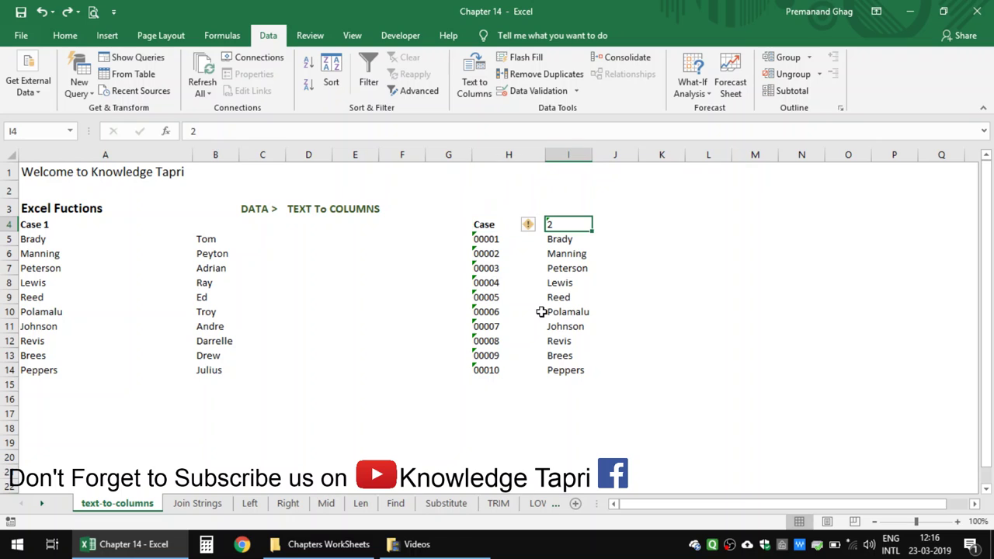
{"action": "key", "text": "ctrl+z"}
Reselect column H and run Fixed width Text to Columns with a break just after 00001.
{"action": "key", "text": "Down"}
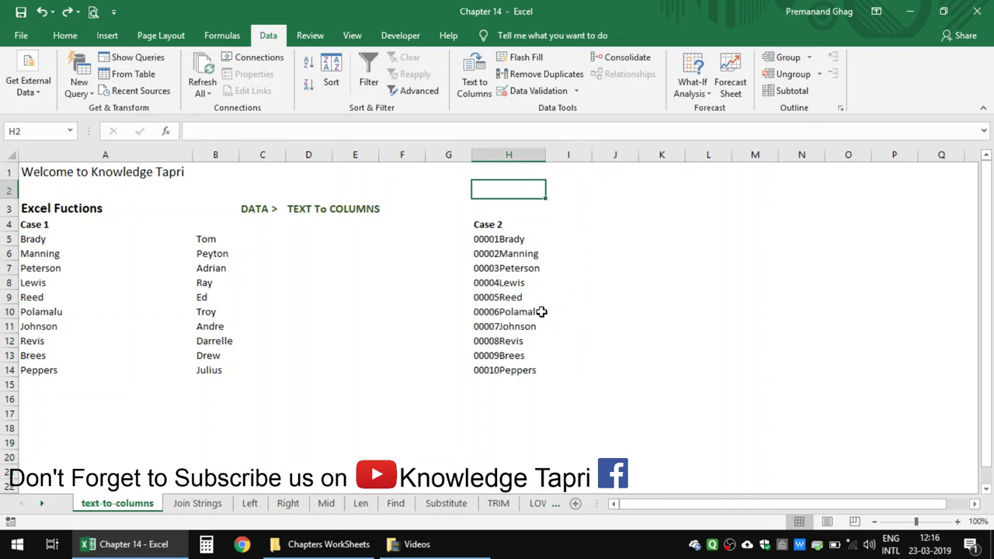
{"action": "key", "text": "ctrl+space"}
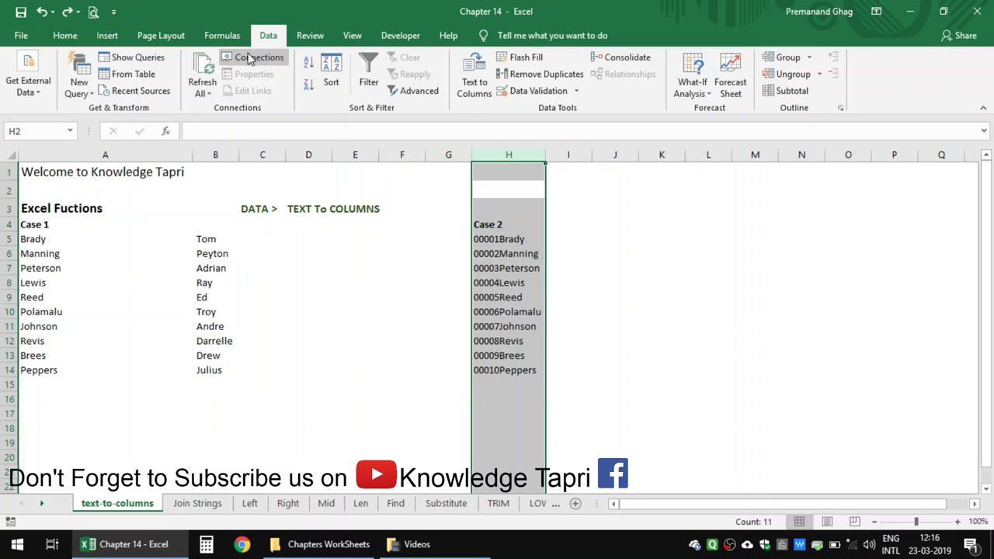
{"action": "left_click", "coordinate": [477, 75]}
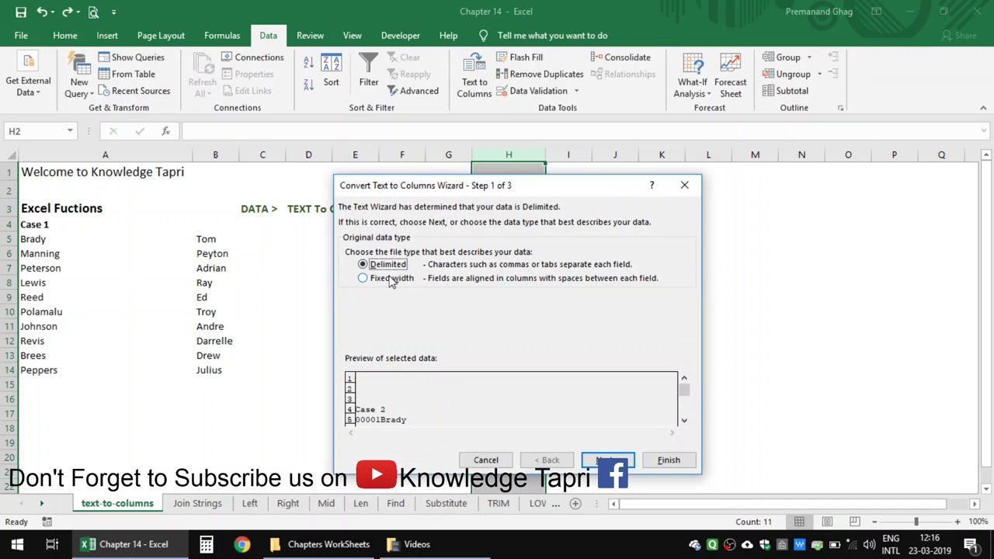
{"action": "left_click", "coordinate": [390, 278]}
{"action": "left_click", "coordinate": [607, 460]}
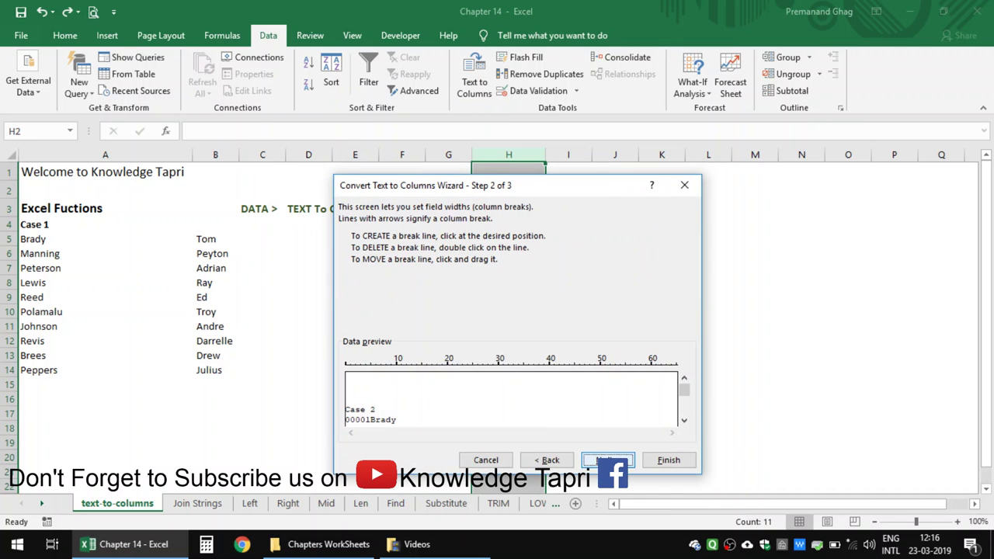
{"action": "left_click", "coordinate": [369, 420]}
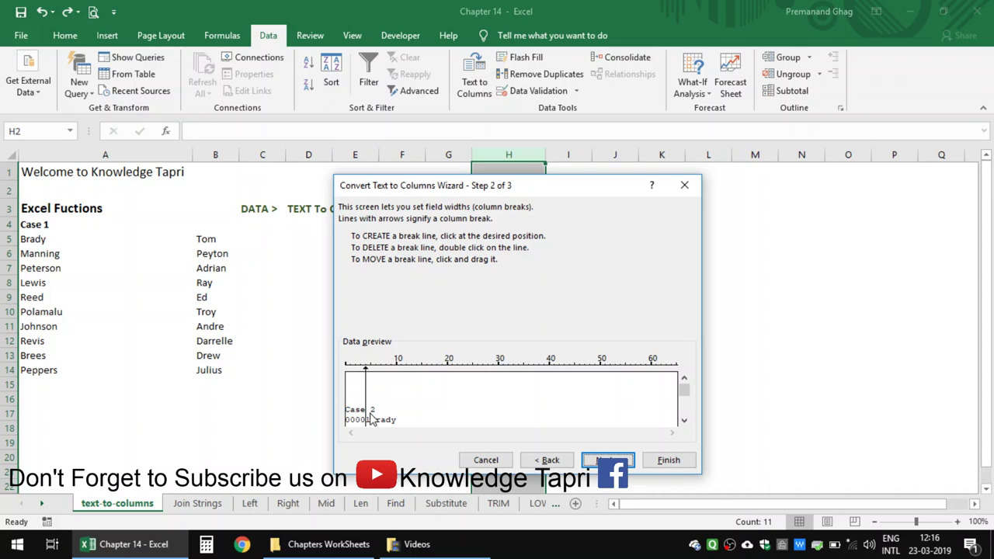
{"action": "left_click_drag", "start_coordinate": [366, 419], "coordinate": [371, 419]}
{"action": "left_click", "coordinate": [608, 460]}
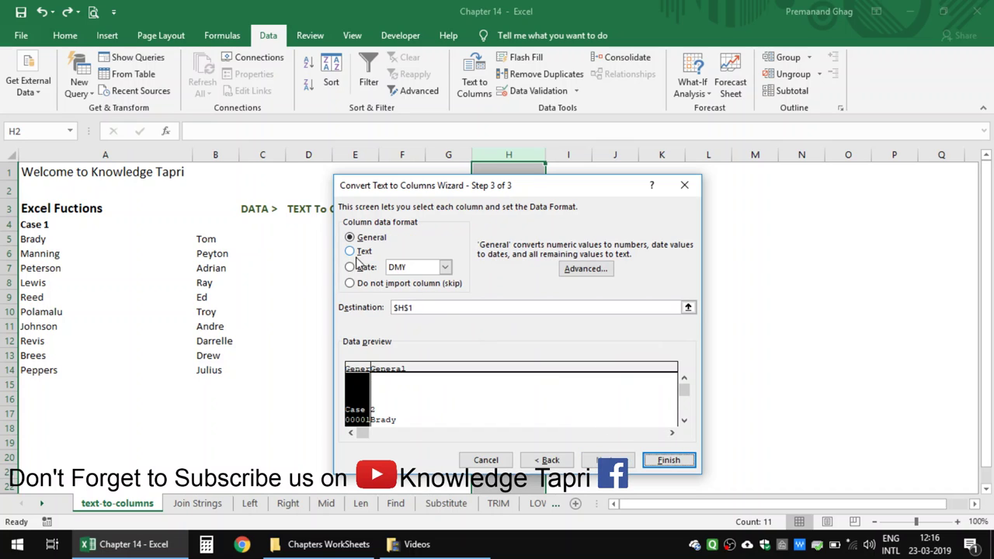
Set only the names column to Text, leave codes as General, and finish, yielding plain numbers 1–10.
{"action": "left_click", "coordinate": [382, 395]}
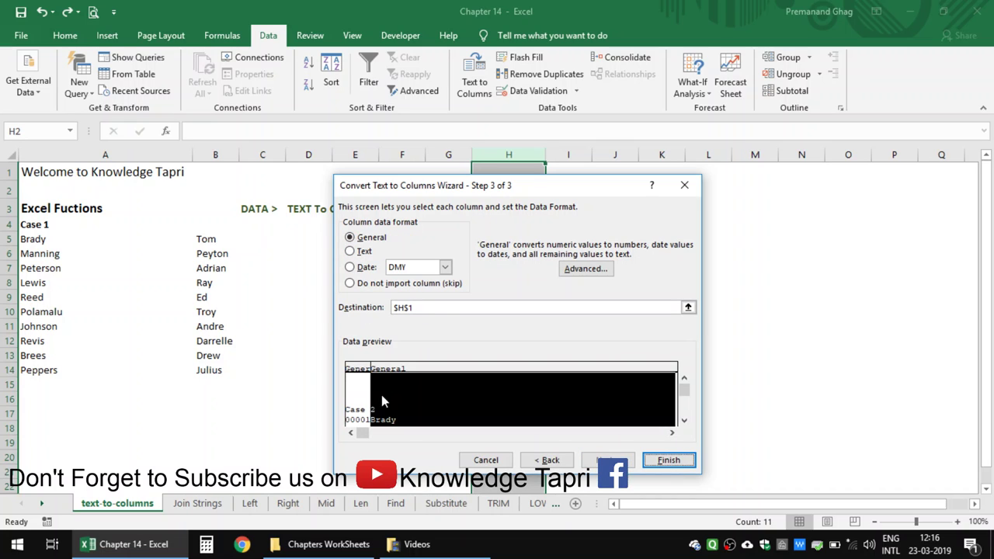
{"action": "left_click", "coordinate": [362, 251]}
{"action": "left_click", "coordinate": [666, 463]}
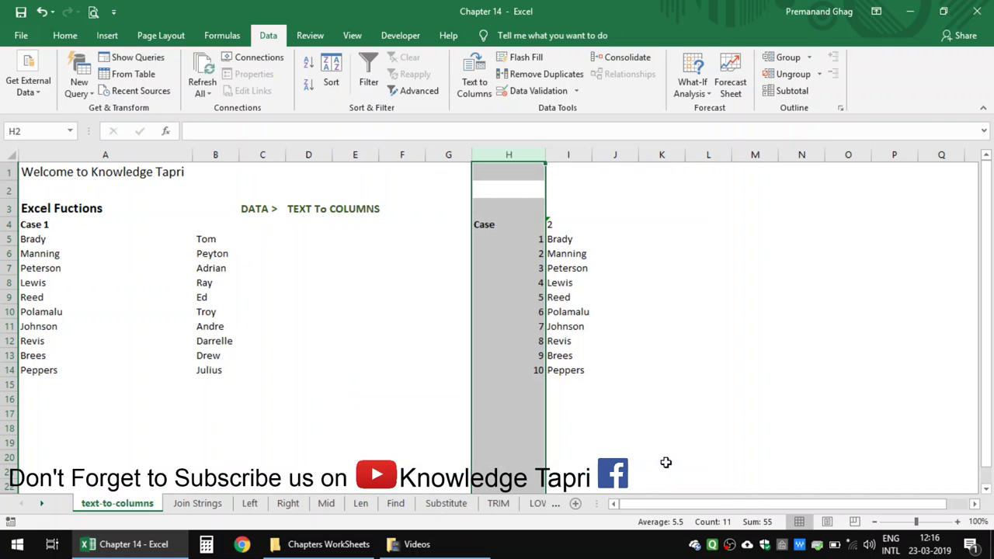
{"action": "left_click", "coordinate": [513, 257]}
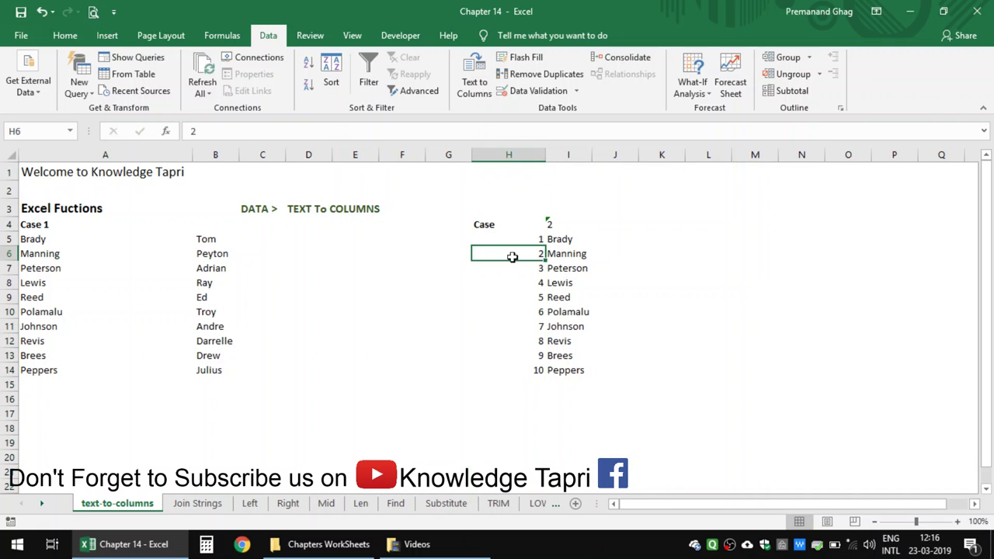
{"action": "key", "text": "Up"}
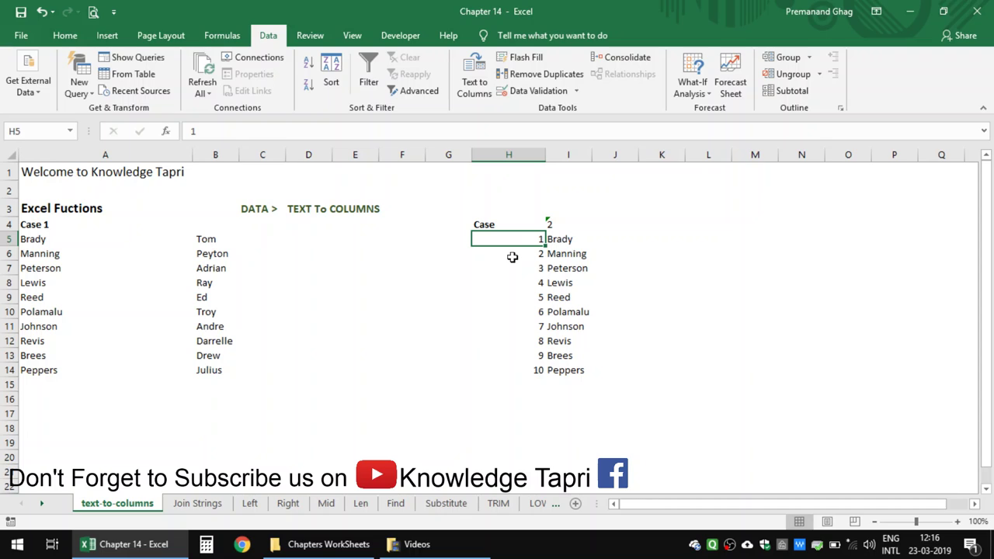